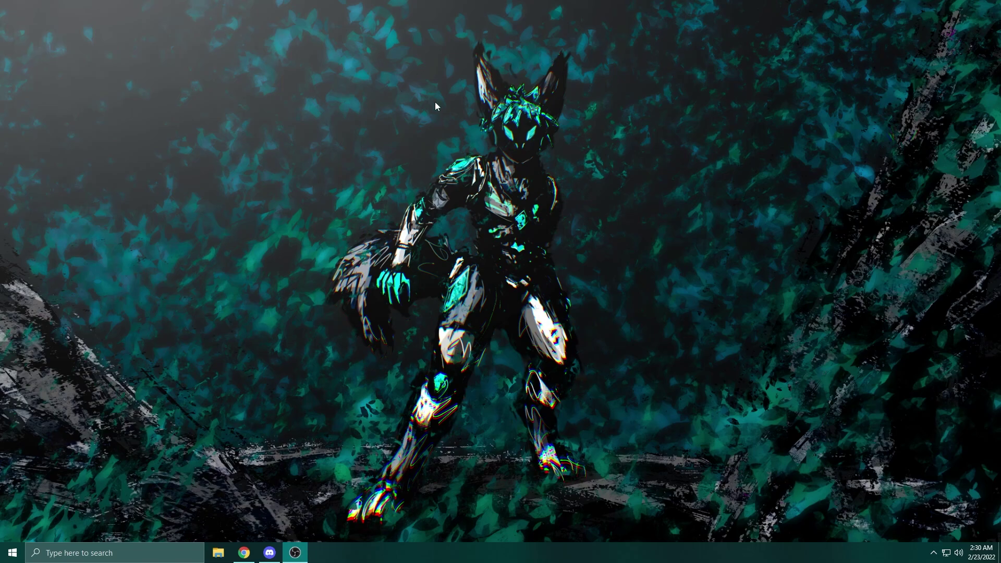
Open the official VirtualMotionCapture site (vmc.info) from the search results.
key(alt+Tab)
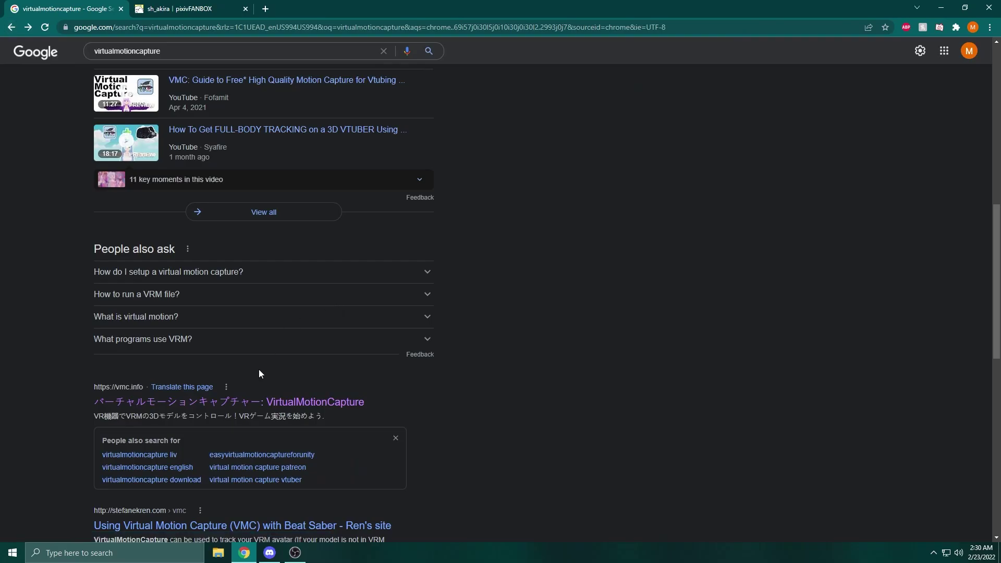
scroll(257, 375, down, 4)
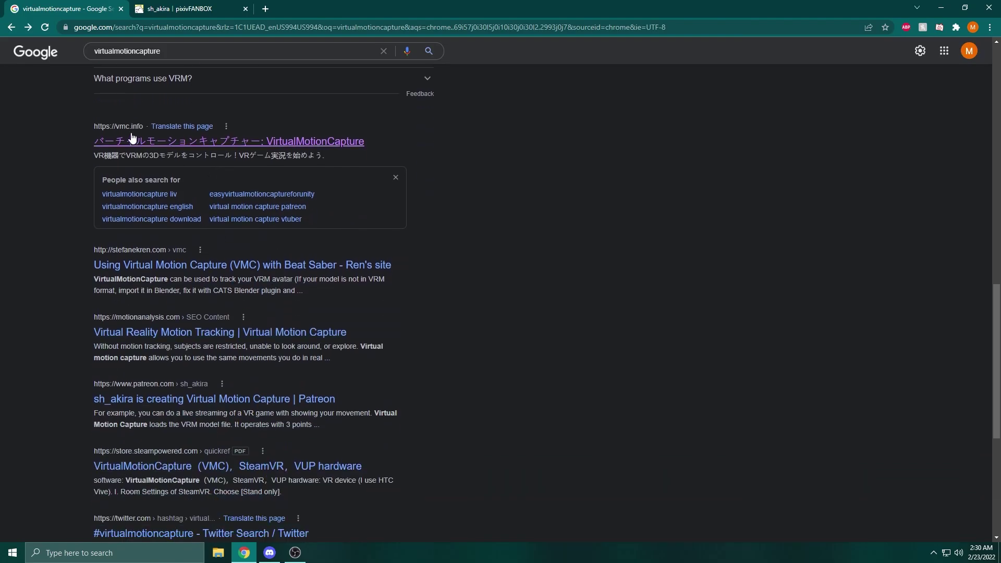
click(199, 142)
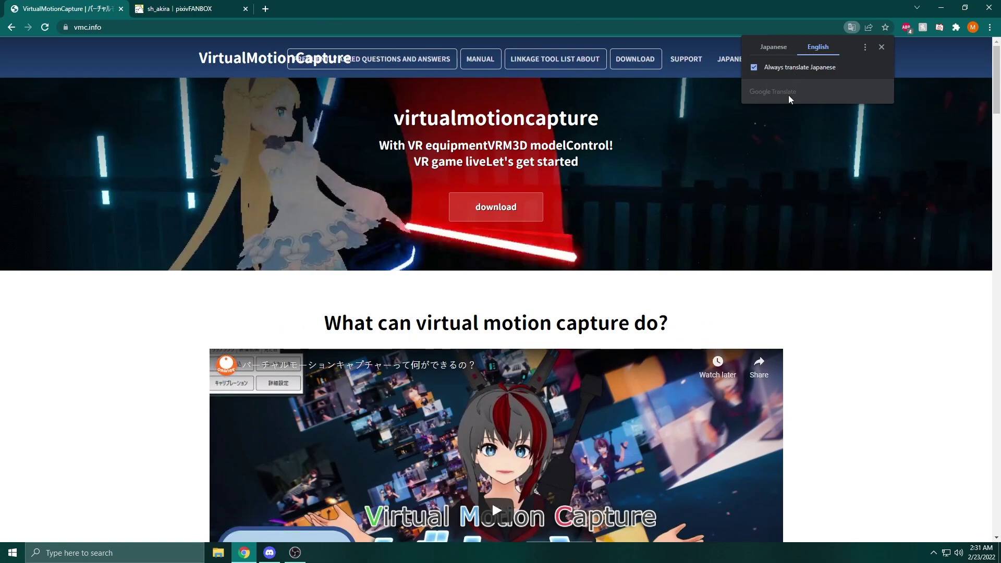
Go to the VirtualMotionCapture download page and open its free BOOTH download page in a new tab.
scroll(730, 384, down, 3)
scroll(731, 384, down, 15)
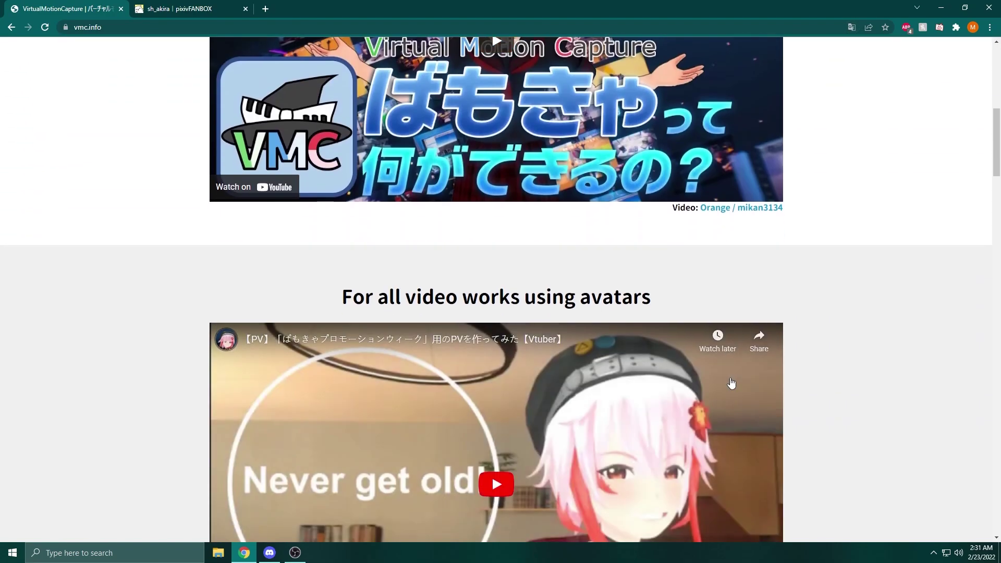
scroll(248, 185, down, 12)
scroll(249, 183, down, 4)
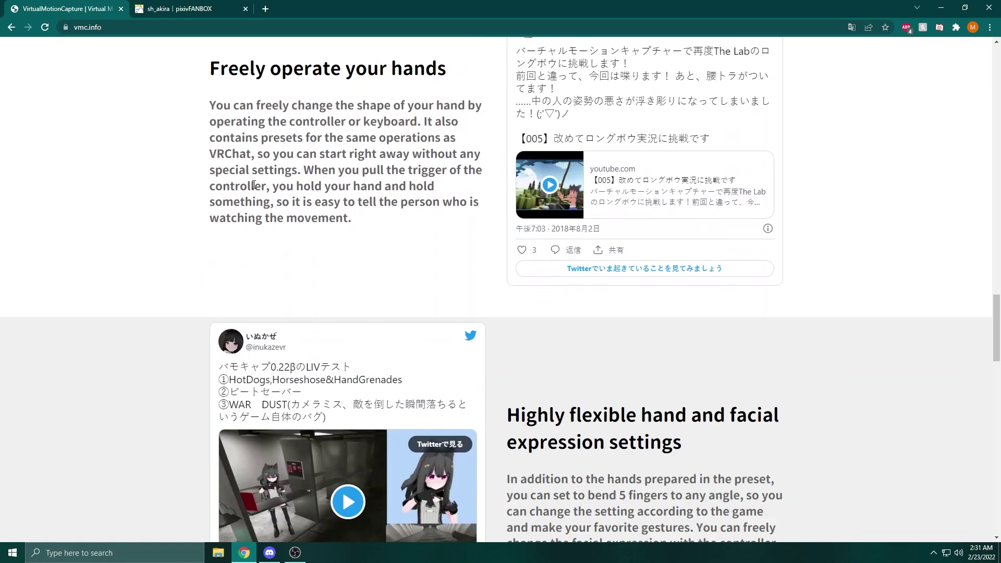
scroll(290, 254, up, 20)
scroll(290, 253, up, 15)
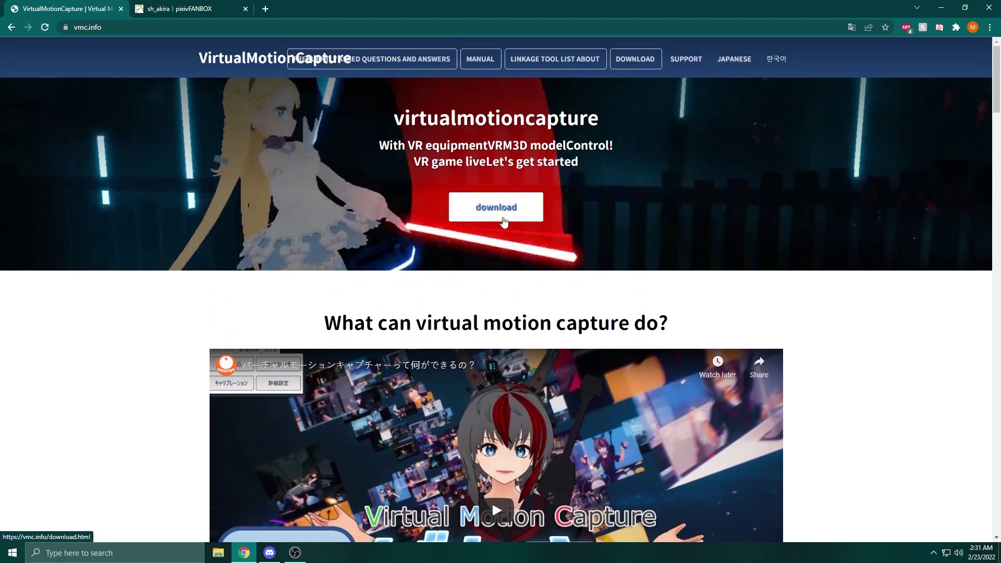
click(503, 220)
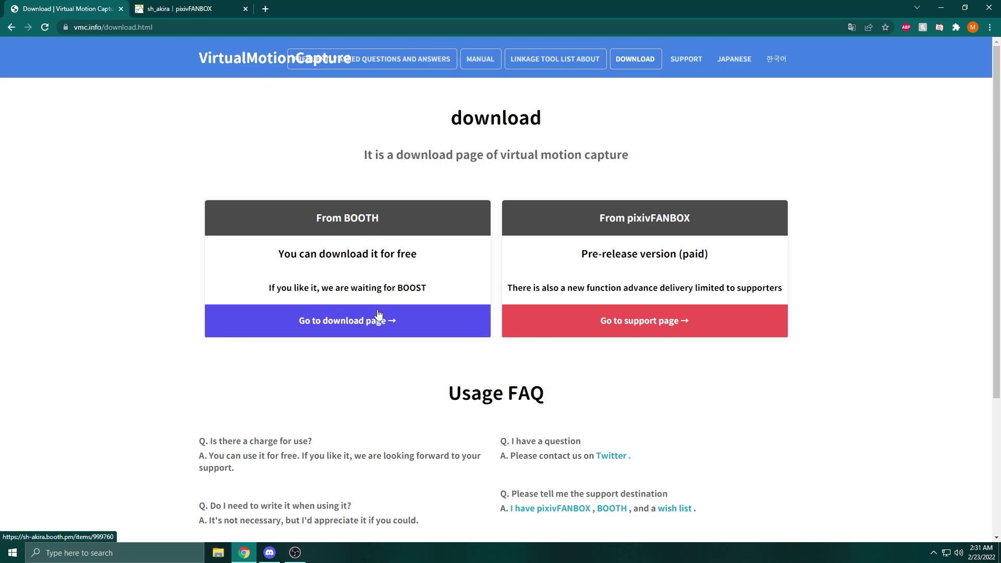
click(346, 320)
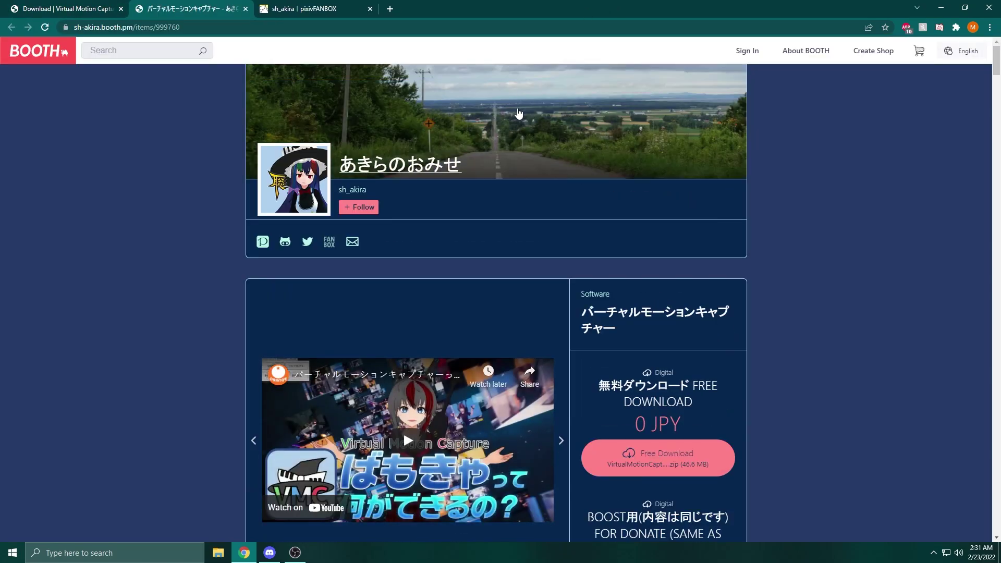
Sign in with pixiv, declining newsletters, and download the free 46.6 MB zip, opening it when done.
scroll(777, 420, down, 1)
scroll(452, 189, down, 3)
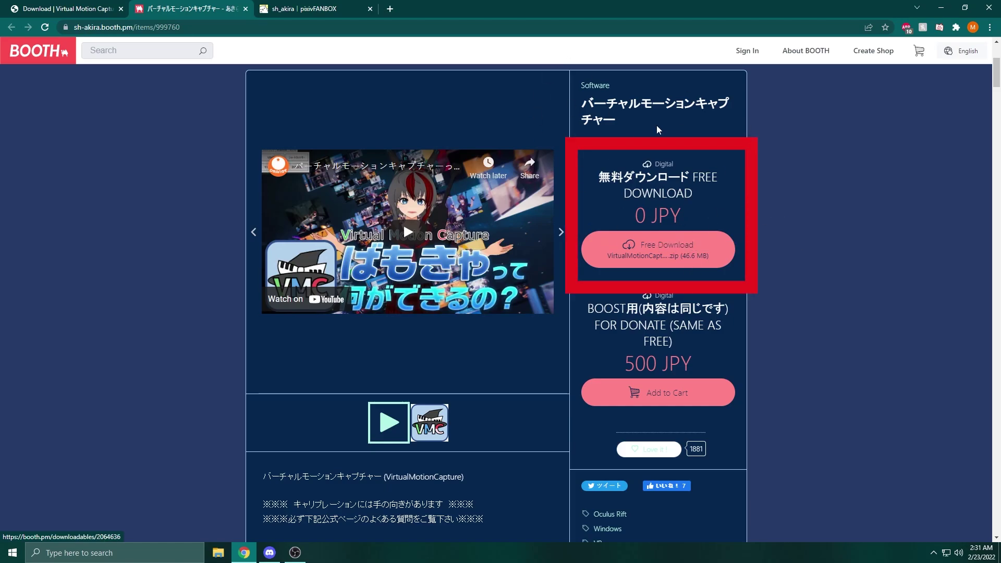
click(670, 252)
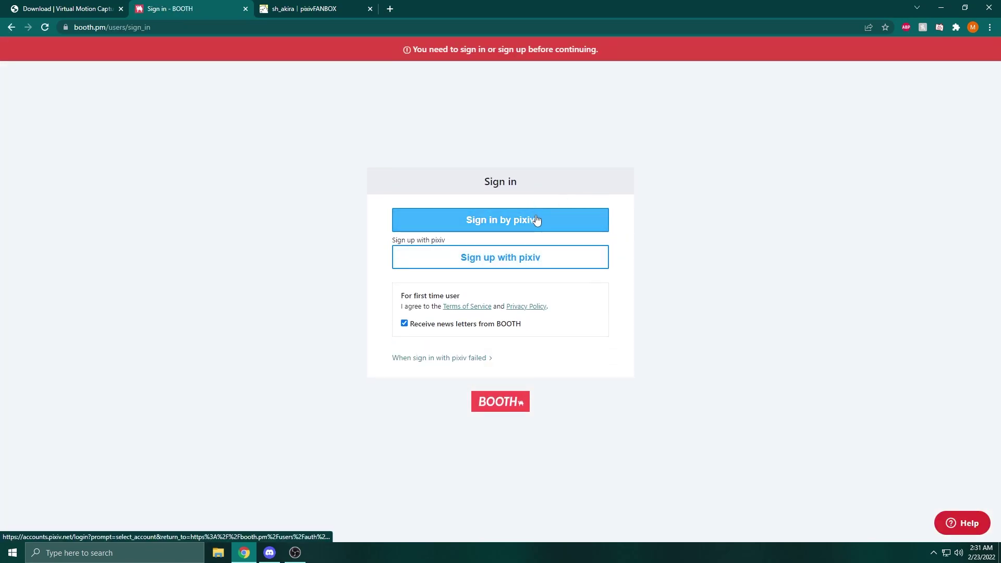
click(405, 324)
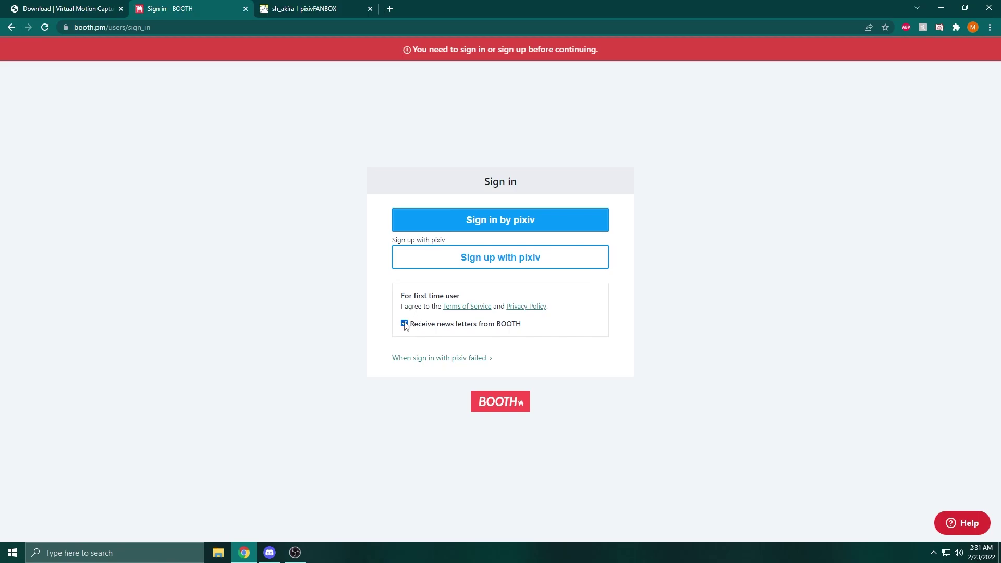
click(542, 221)
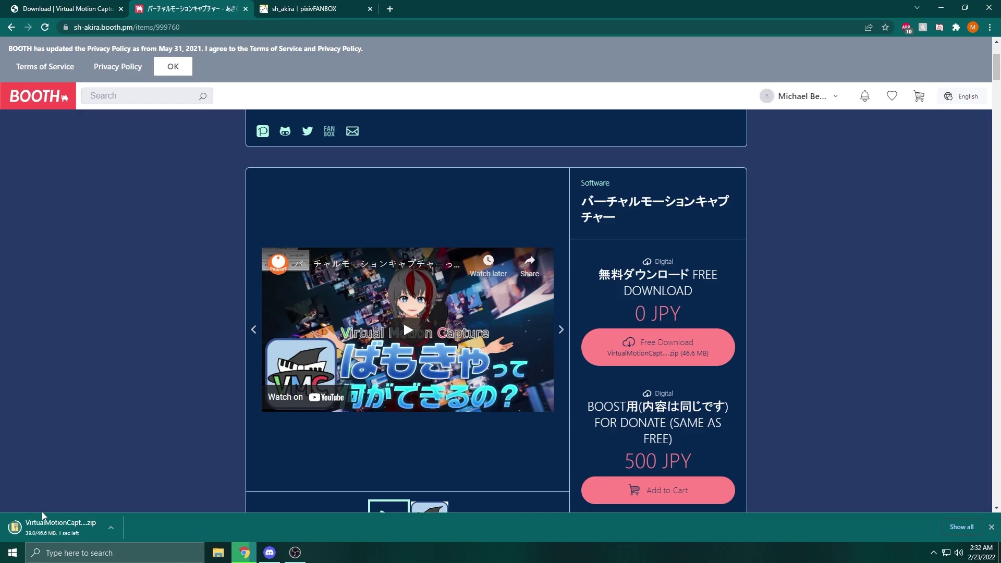
click(44, 517)
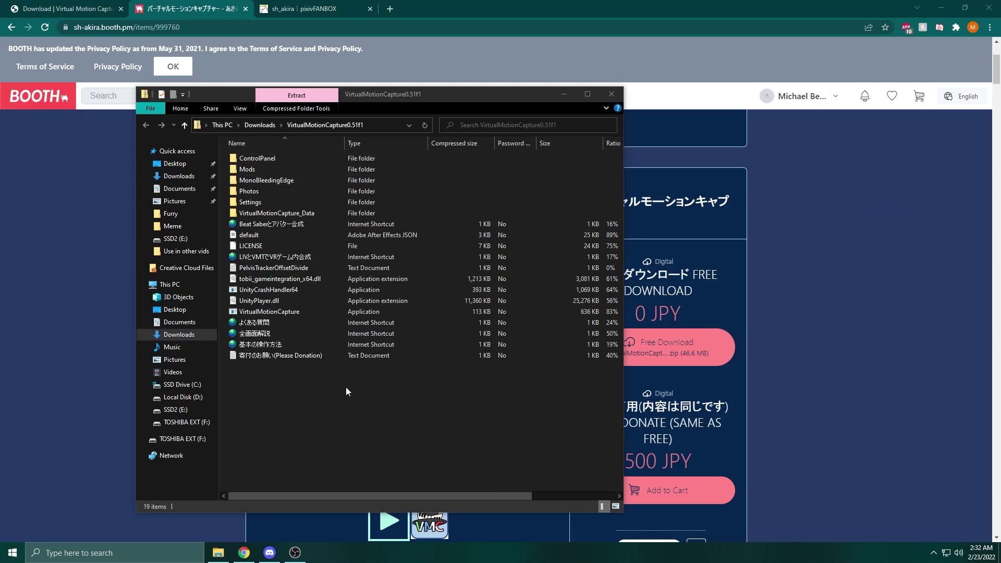
Extract all 19 VirtualMotionCapture0.51f1 items into a new desktop VMC folder and open it.
drag(380, 405, 258, 155)
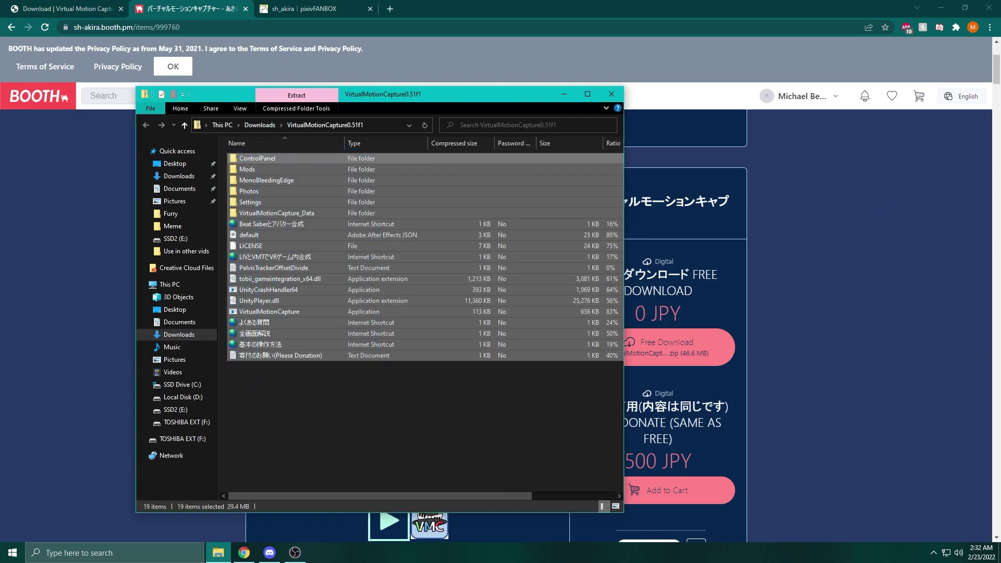
key(super+d)
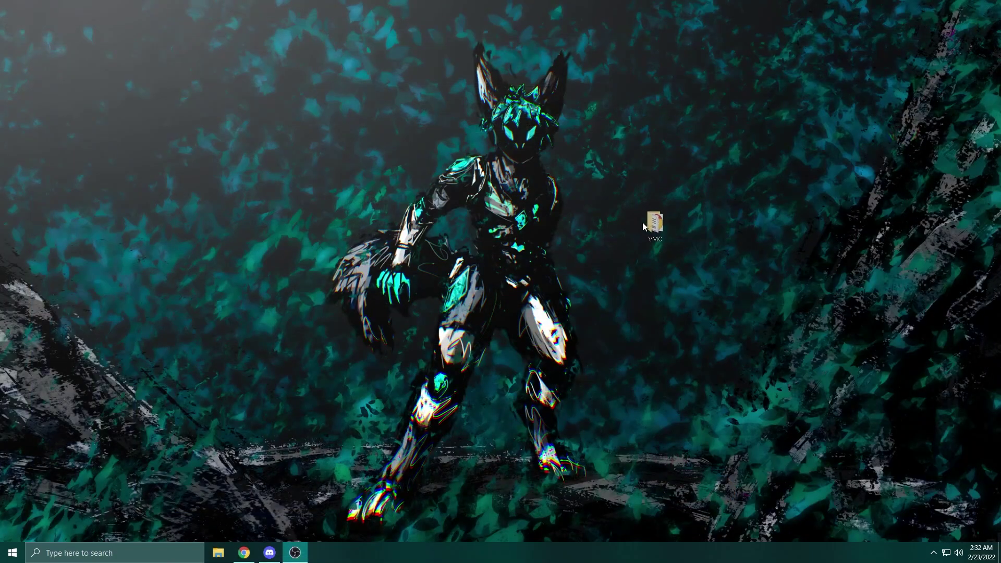
drag(642, 222, 643, 222)
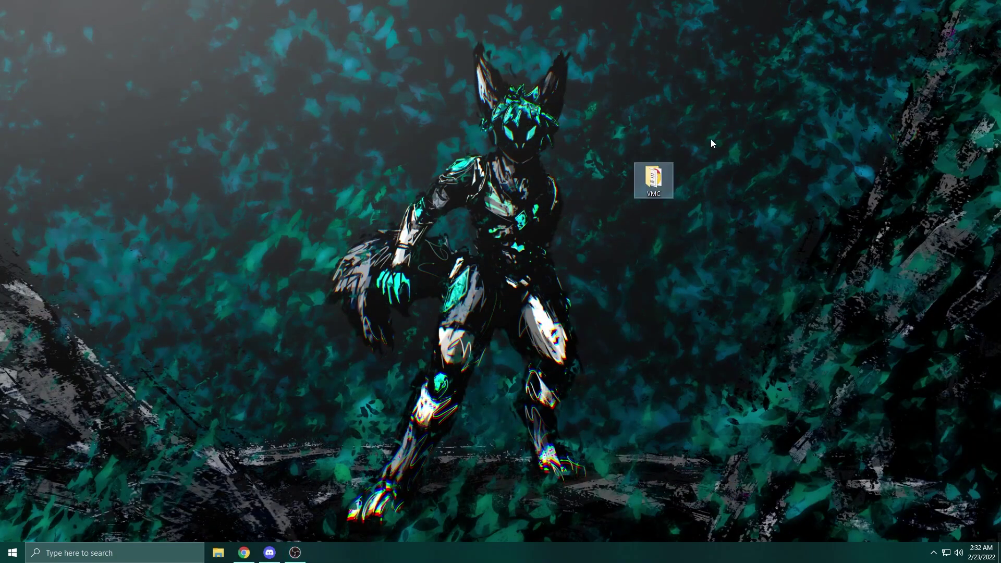
double_click(651, 172)
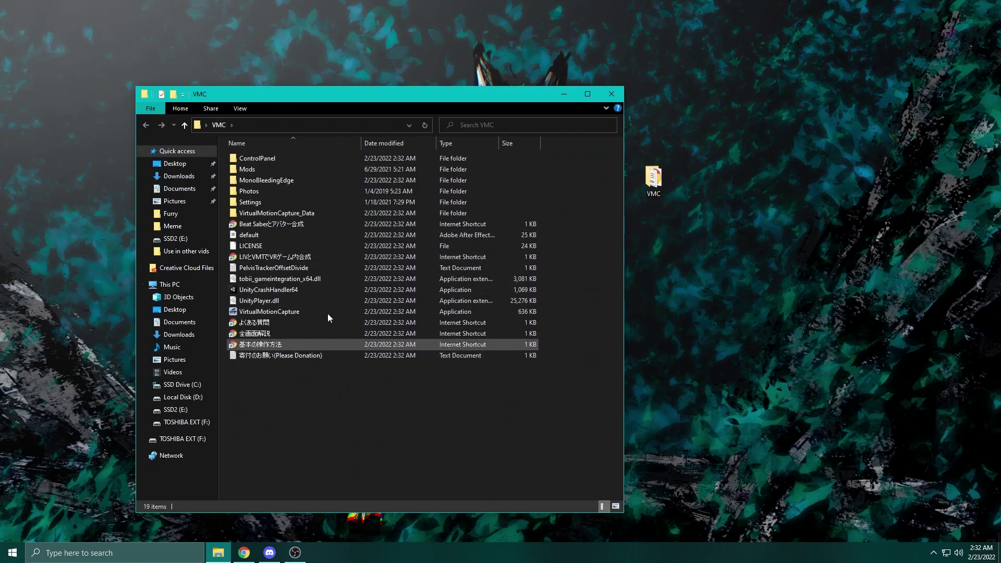
Run VirtualMotionCapture.exe from the VMC folder.
click(308, 313)
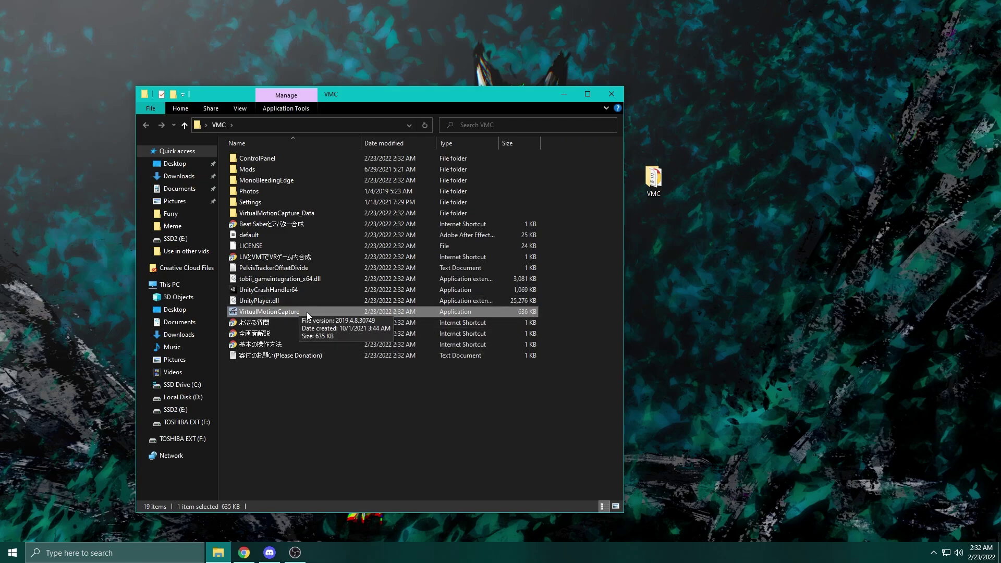
click(97, 276)
double_click(461, 311)
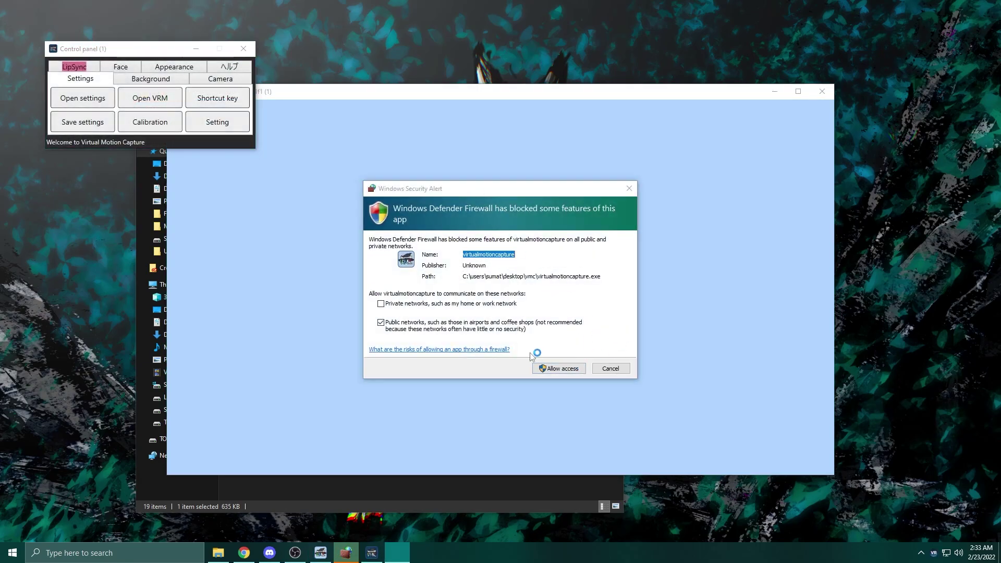
Allow VirtualMotionCapture through the Windows Defender Firewall and open its detailed settings.
click(558, 369)
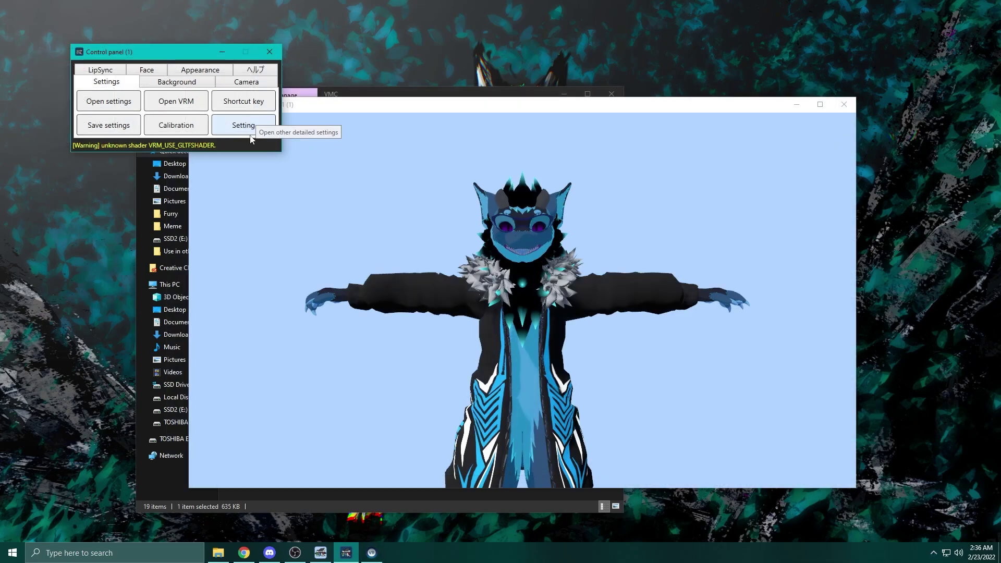
click(248, 128)
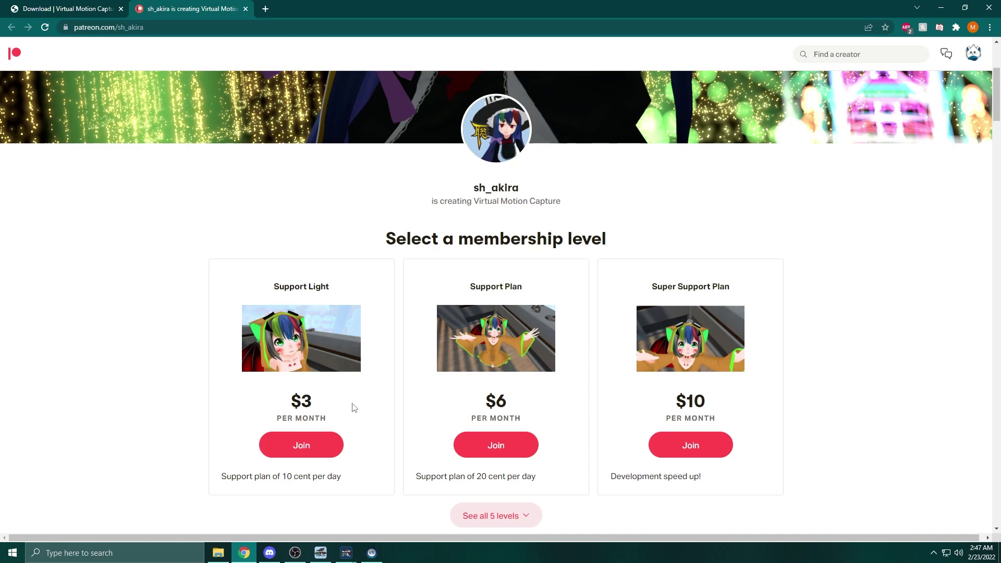
Join the $3-per-month Support Light tier on the creator's Patreon page.
scroll(350, 330, down, 2)
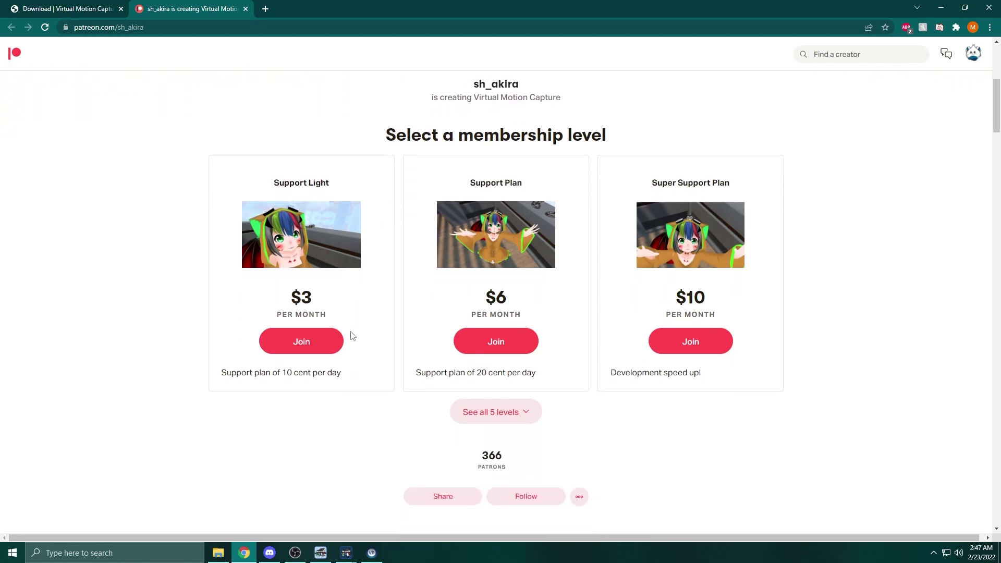
click(294, 347)
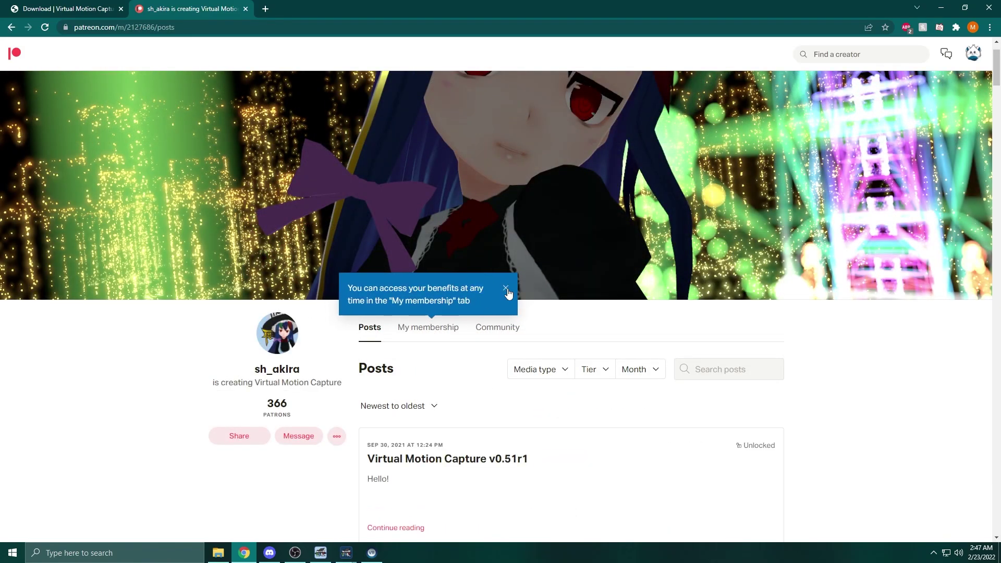
Find the unlocked v0.51r1 post and download its VirtualMotionCapture0.51r1.zip attachment.
click(506, 288)
click(443, 333)
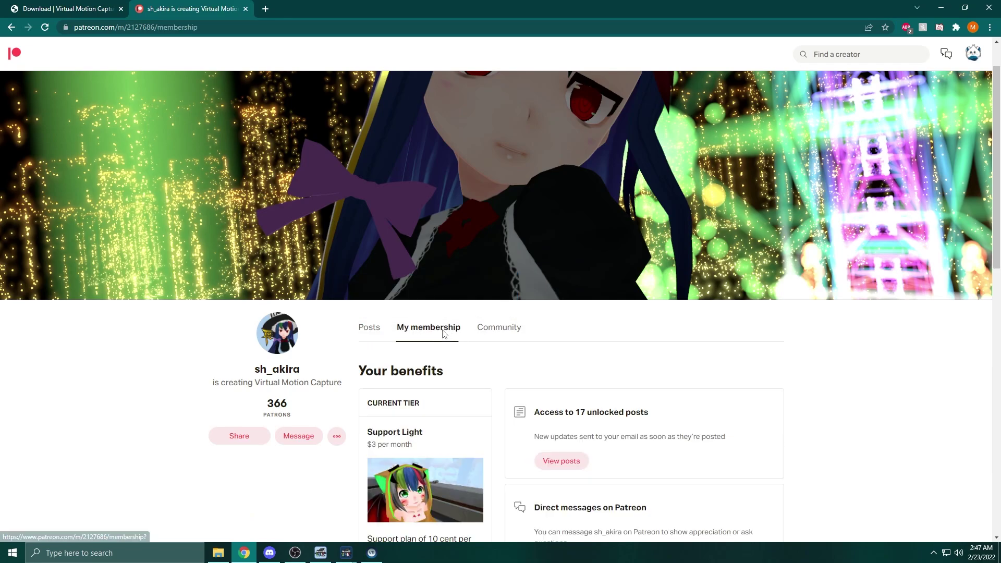
scroll(417, 292, down, 2)
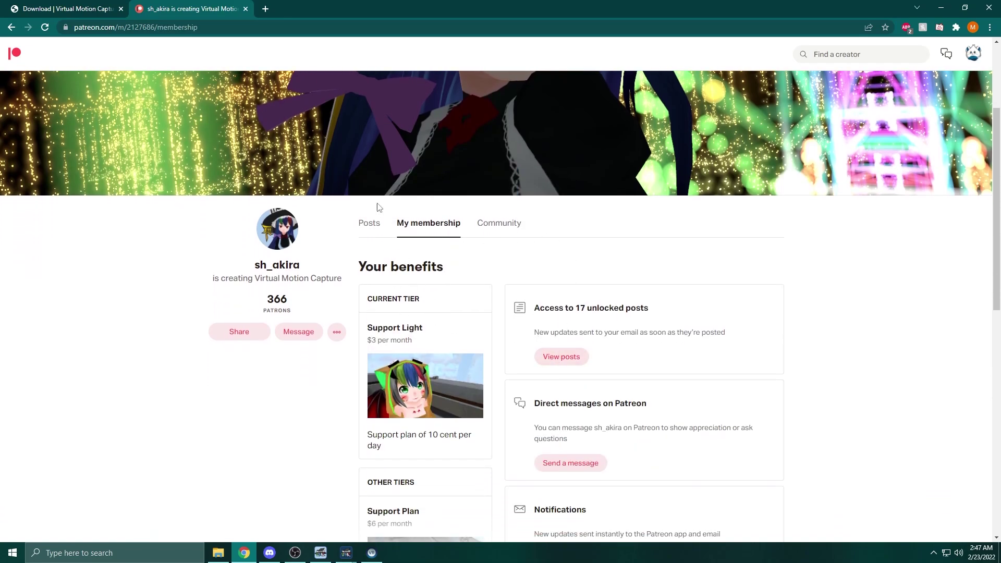
click(370, 224)
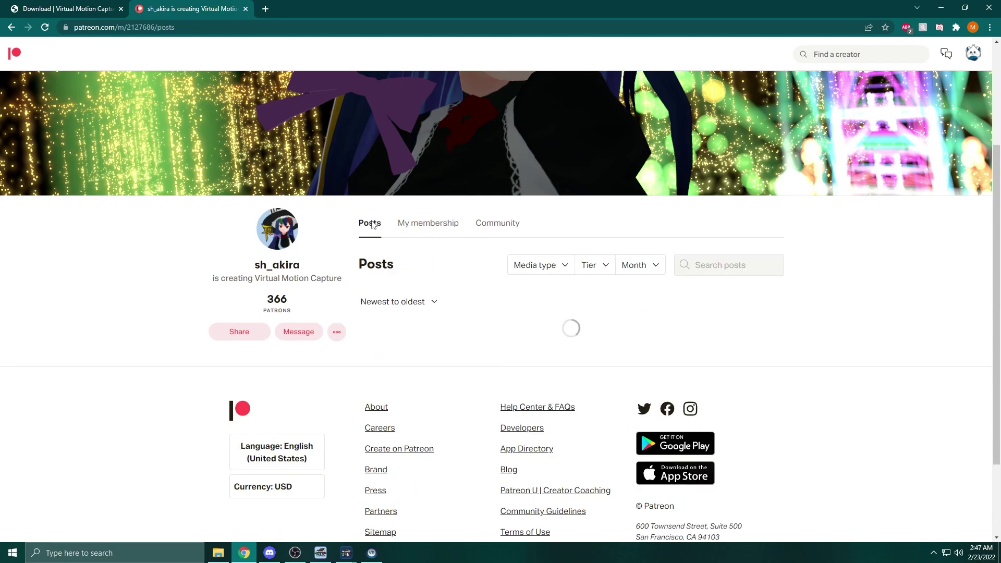
click(436, 229)
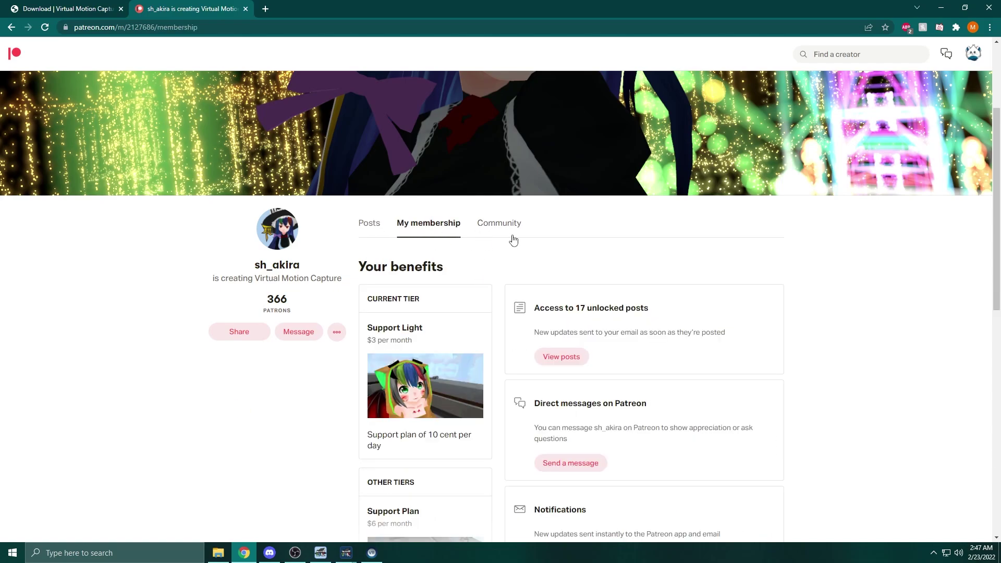
drag(553, 307, 648, 307)
click(555, 356)
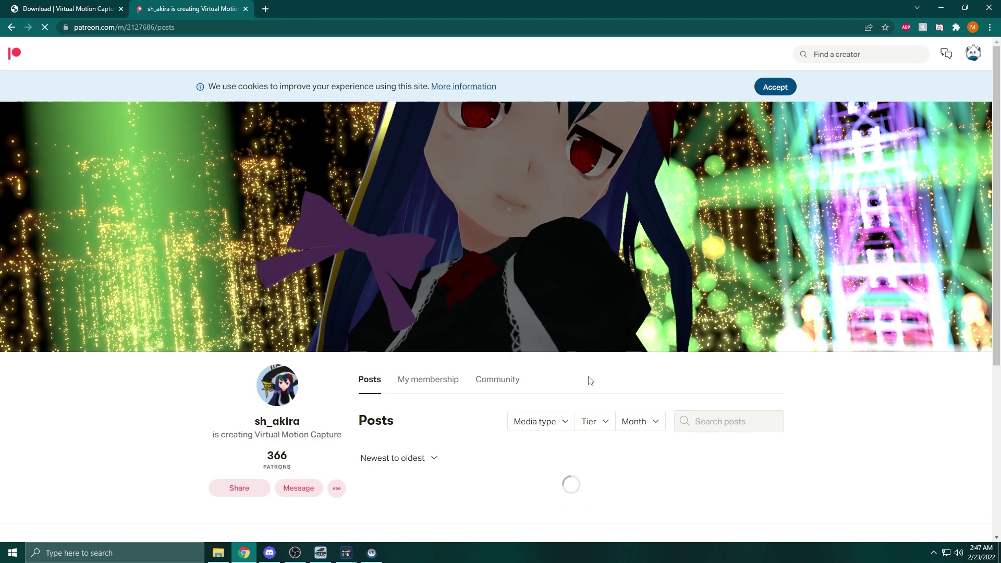
scroll(576, 368, down, 4)
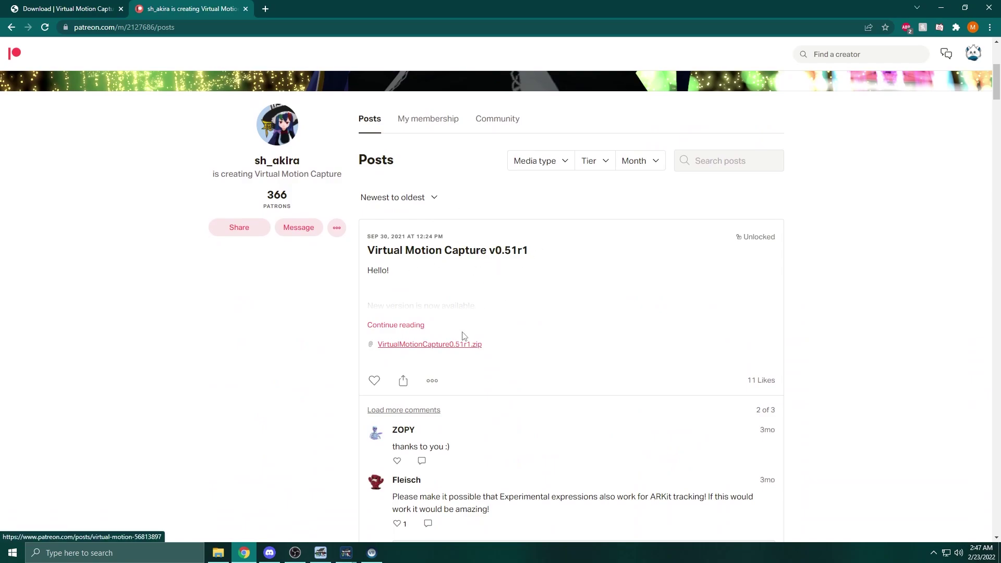
click(457, 346)
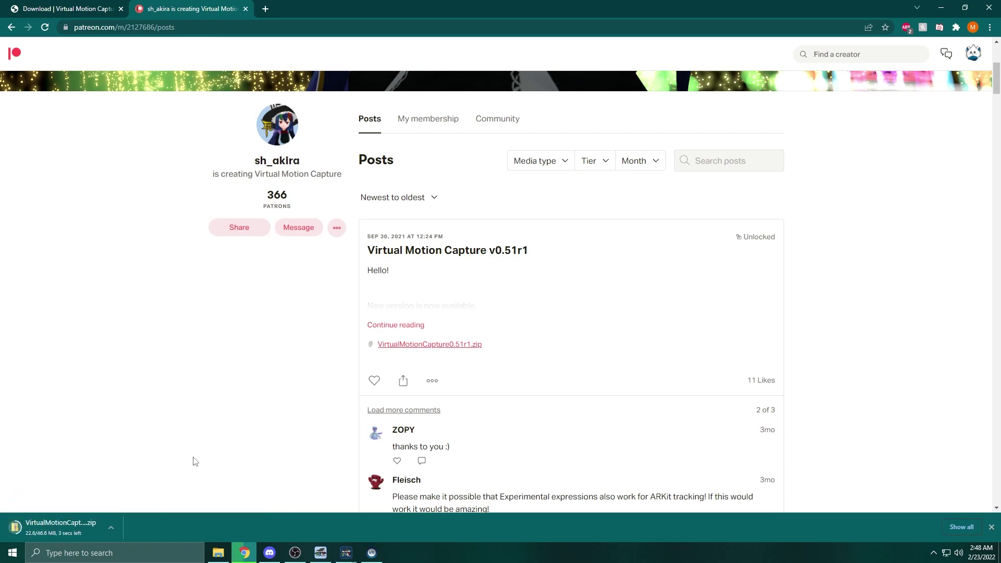
Copy all files from the v0.51r1 zip into the VMC folder, replacing the existing ones.
click(68, 528)
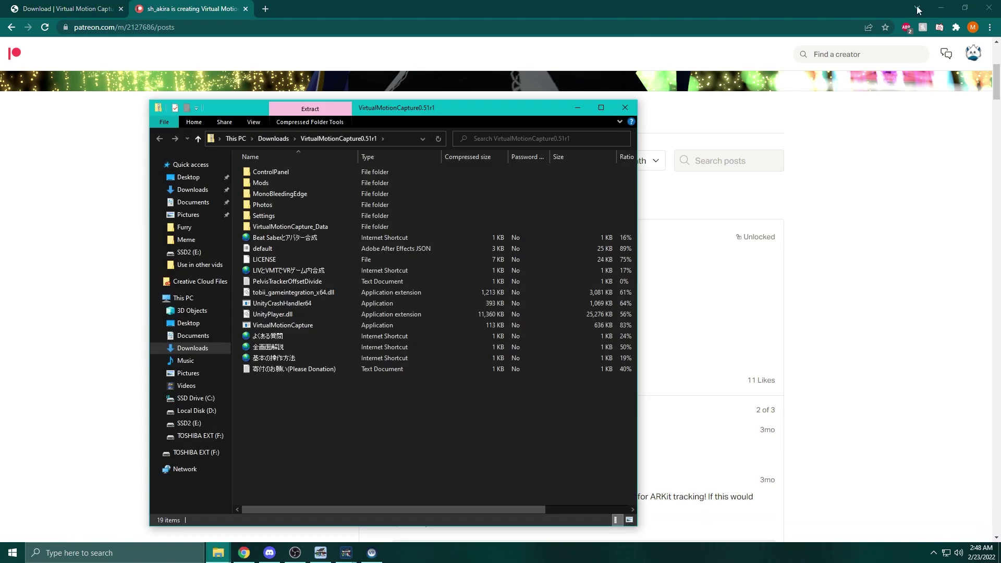
click(940, 7)
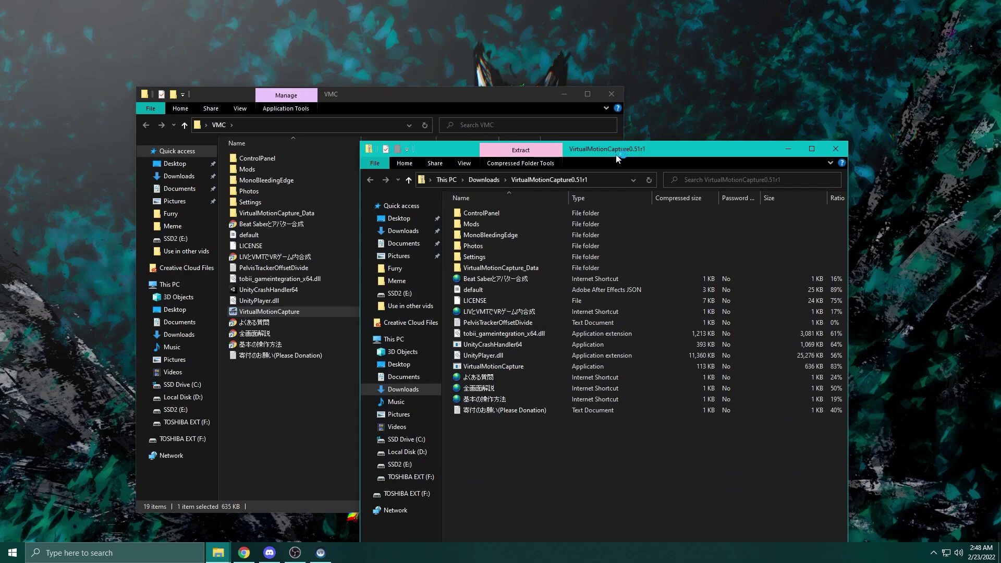
drag(573, 144, 681, 98)
drag(664, 428, 581, 159)
drag(586, 163, 276, 401)
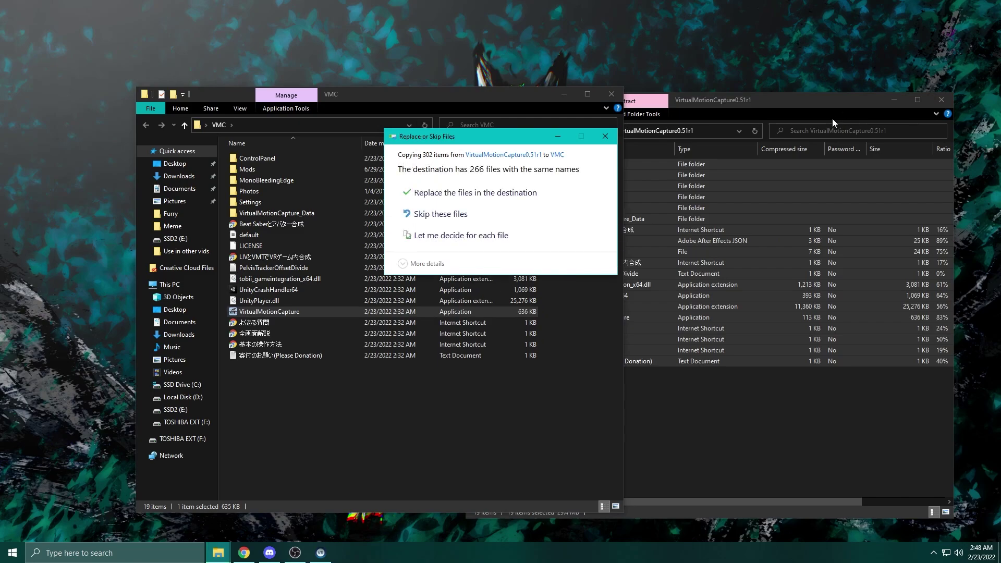
key(Return)
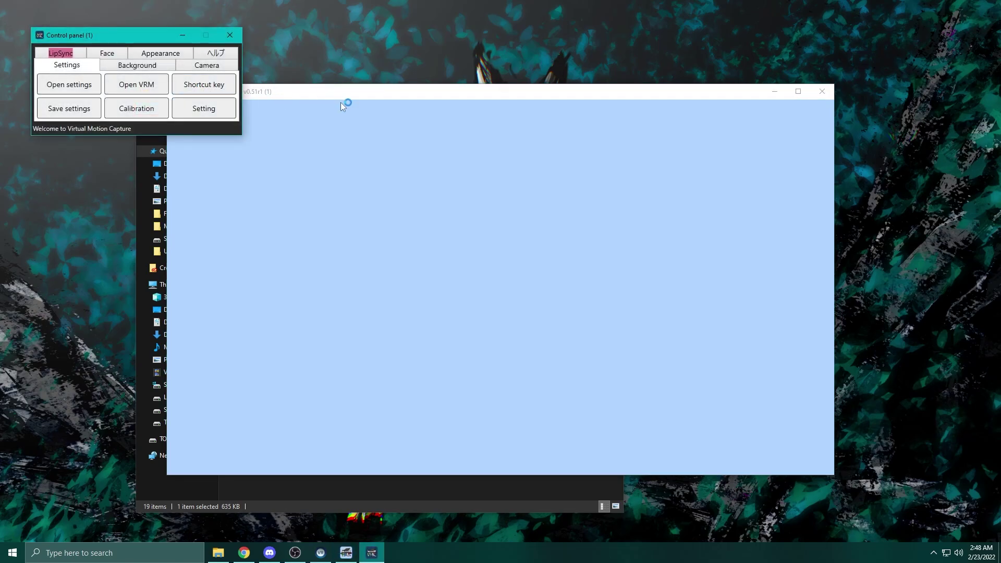
Import Nardo Vortex Windbreak.vrm, accepting its license, then show the LipSync settings.
drag(383, 76, 418, 112)
drag(135, 34, 222, 44)
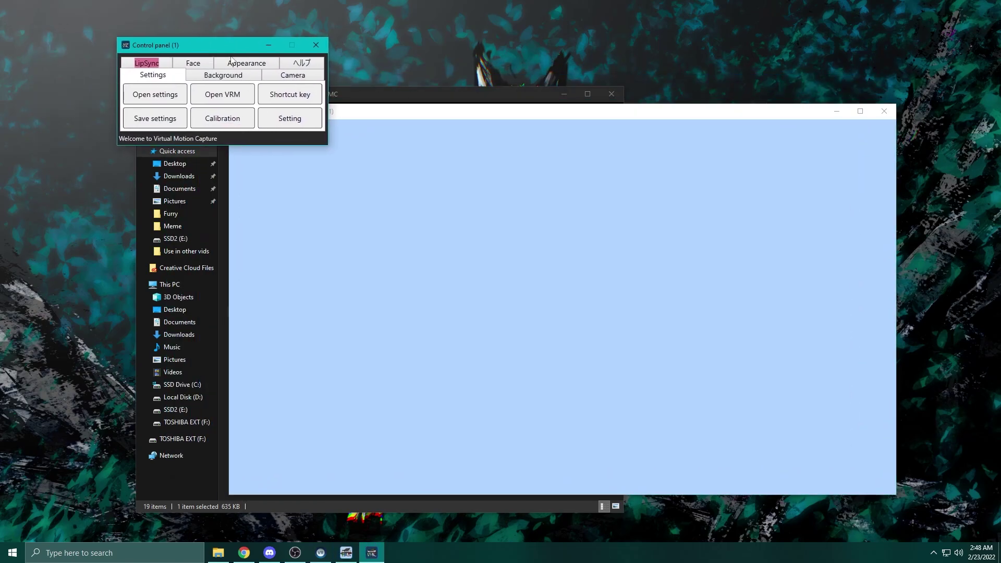
click(234, 101)
click(91, 73)
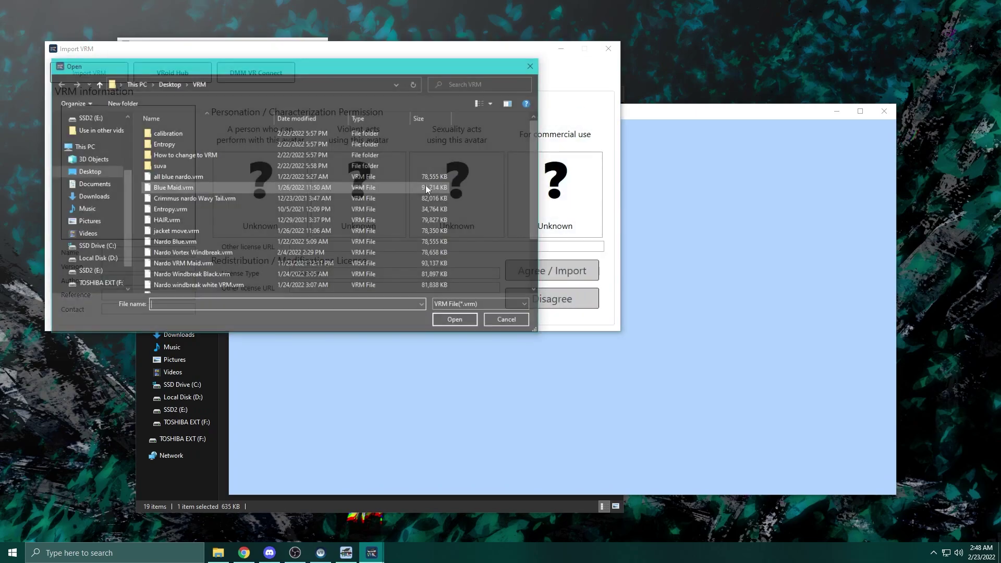
click(236, 253)
click(473, 323)
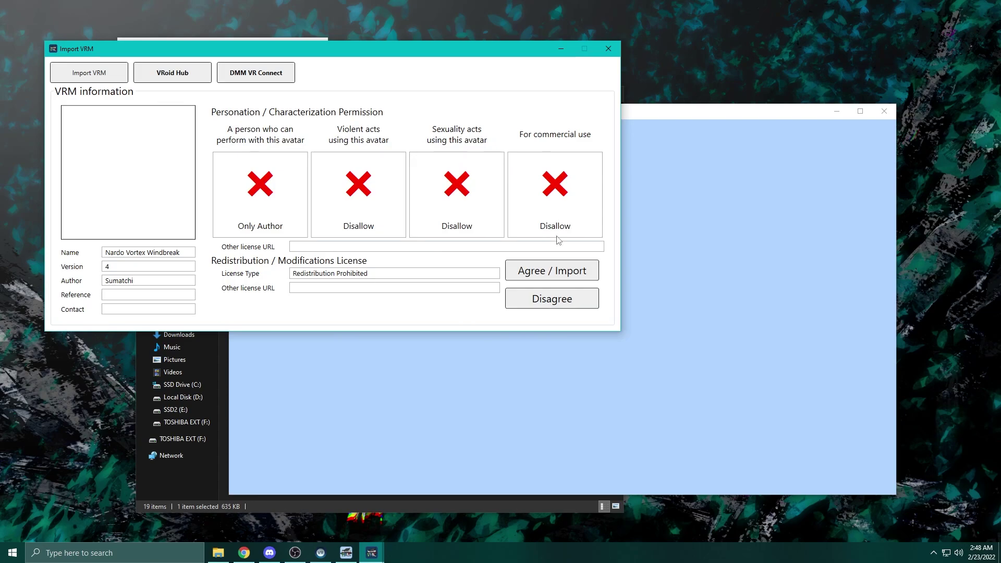
click(552, 274)
click(159, 66)
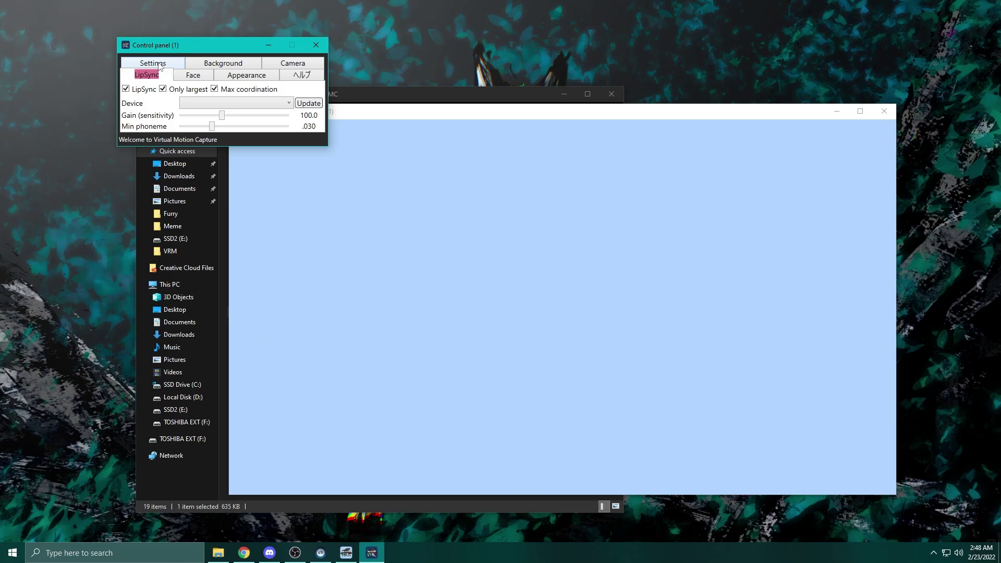
Set the lip sync device to the Valve Digital Audio Interface and save settings over 'vmc settings'.
click(235, 102)
click(262, 117)
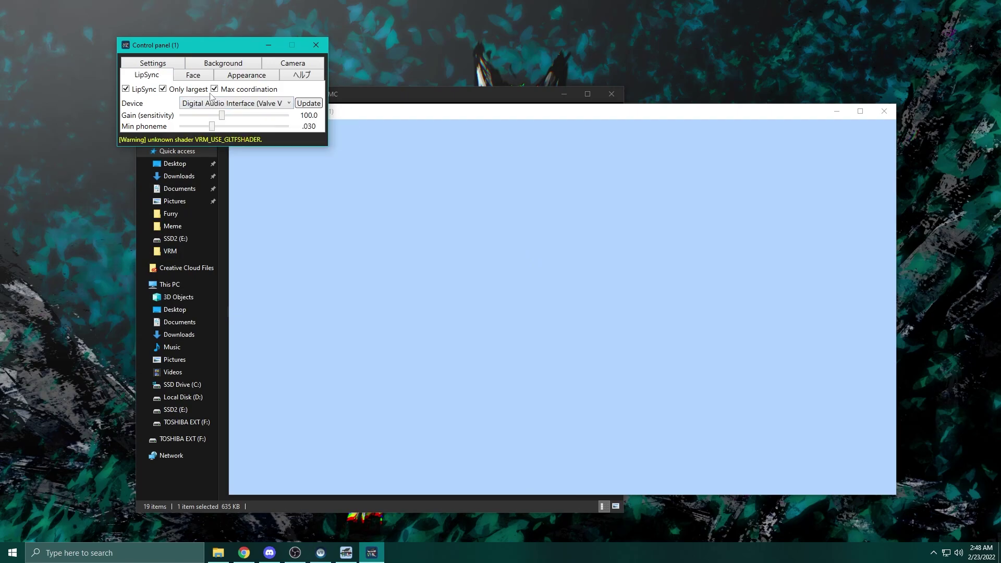
click(166, 64)
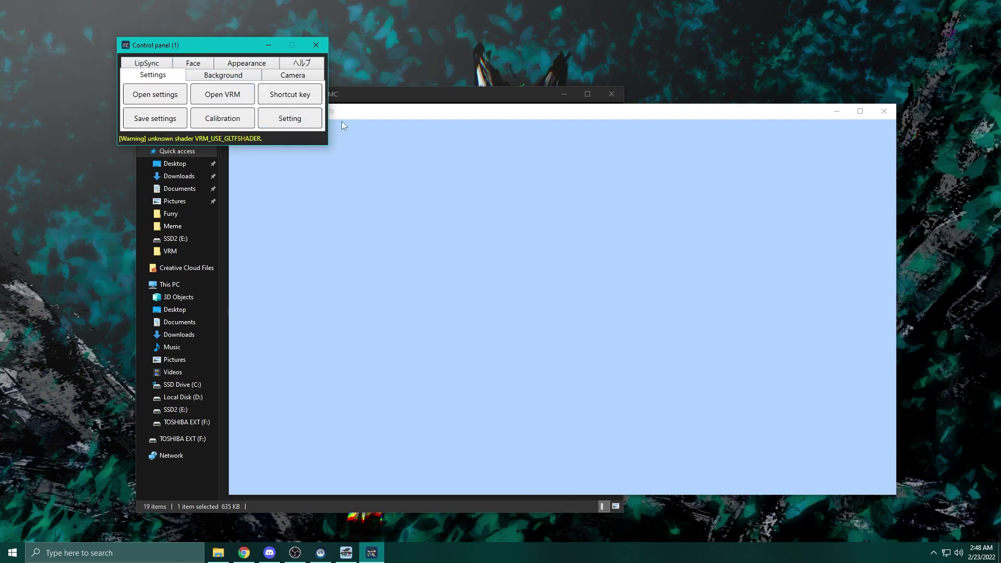
click(177, 121)
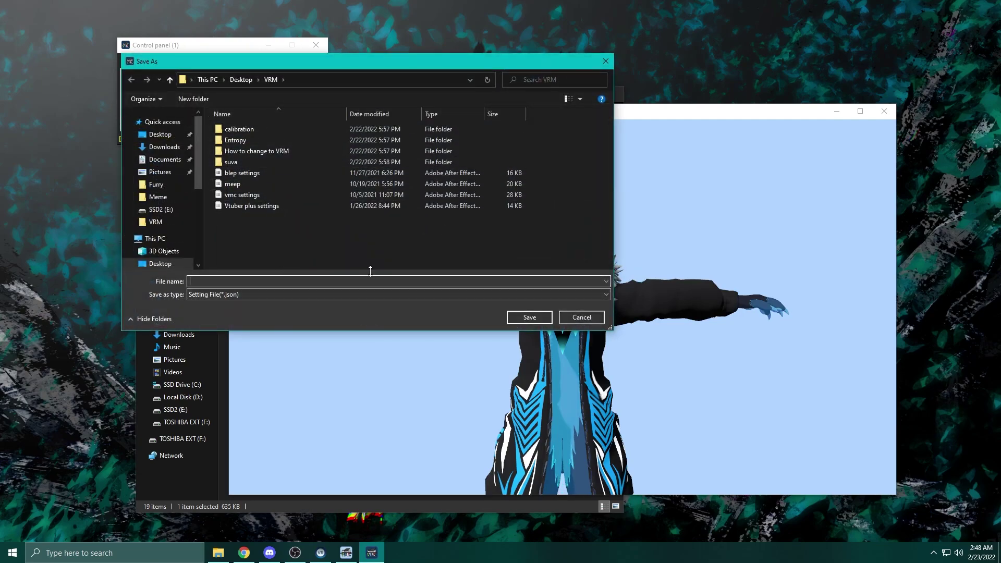
text(vmc settings)
key(Return)
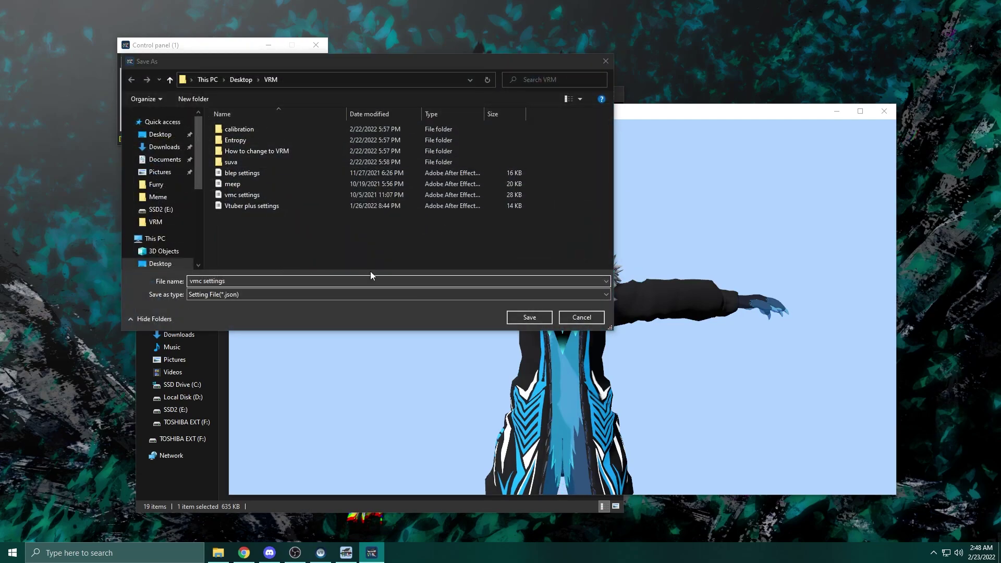
click(540, 313)
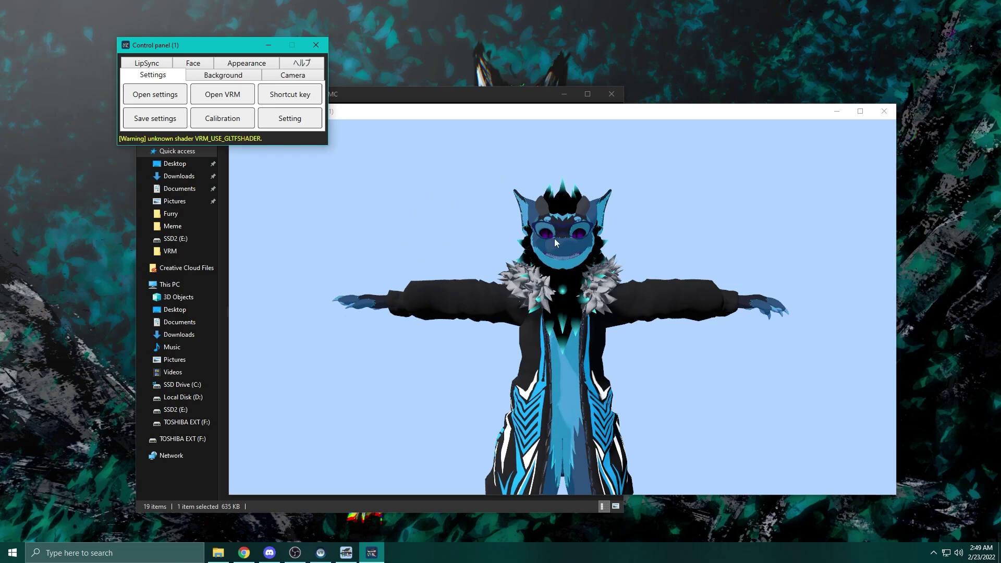
In the tracker assignment settings, keep the head on HMD auto-detect.
click(168, 99)
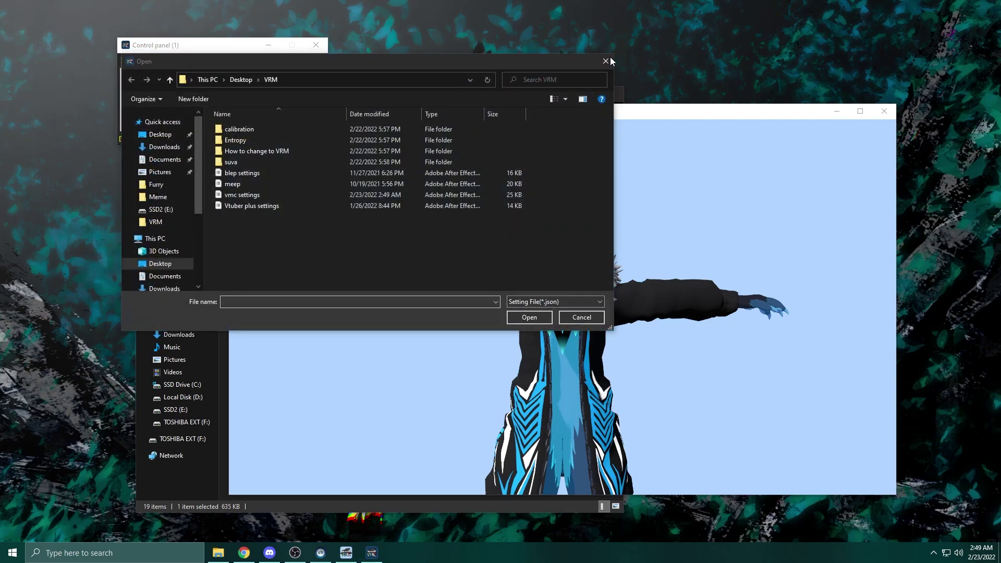
click(605, 61)
click(288, 123)
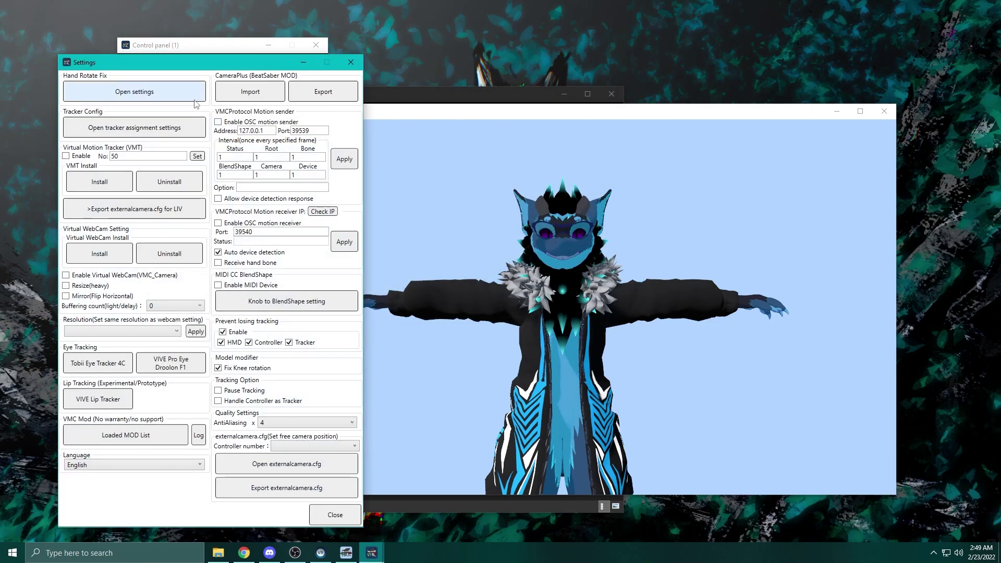
click(193, 125)
click(205, 103)
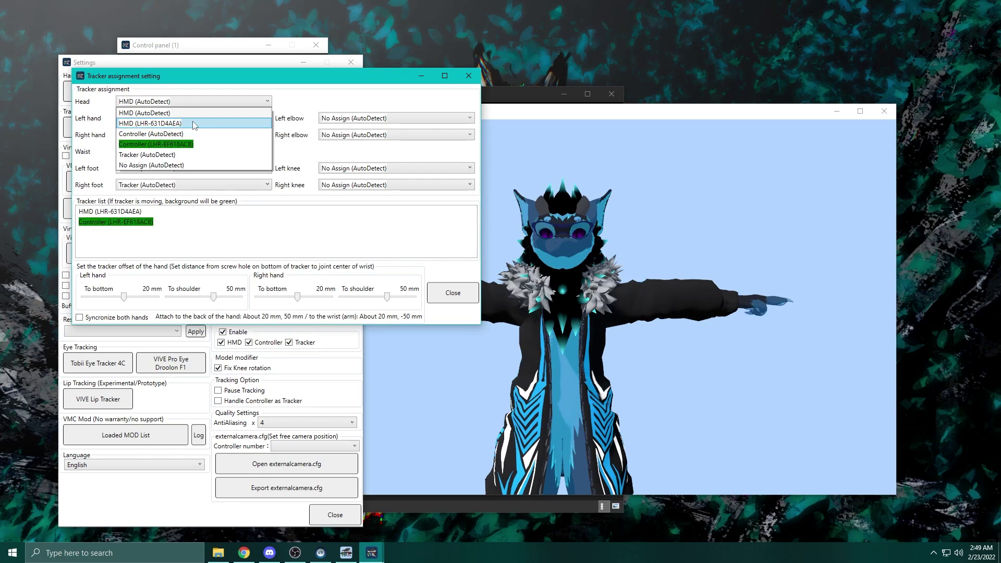
click(183, 84)
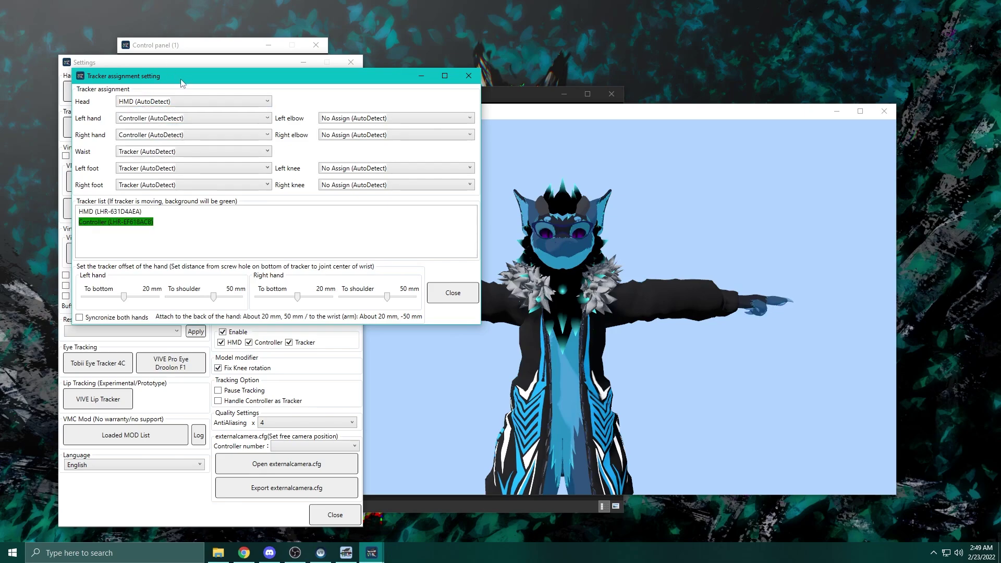
Assign controller LHR-EF618ACB to the left hand, leave the right hand unchanged, and close the window.
click(167, 118)
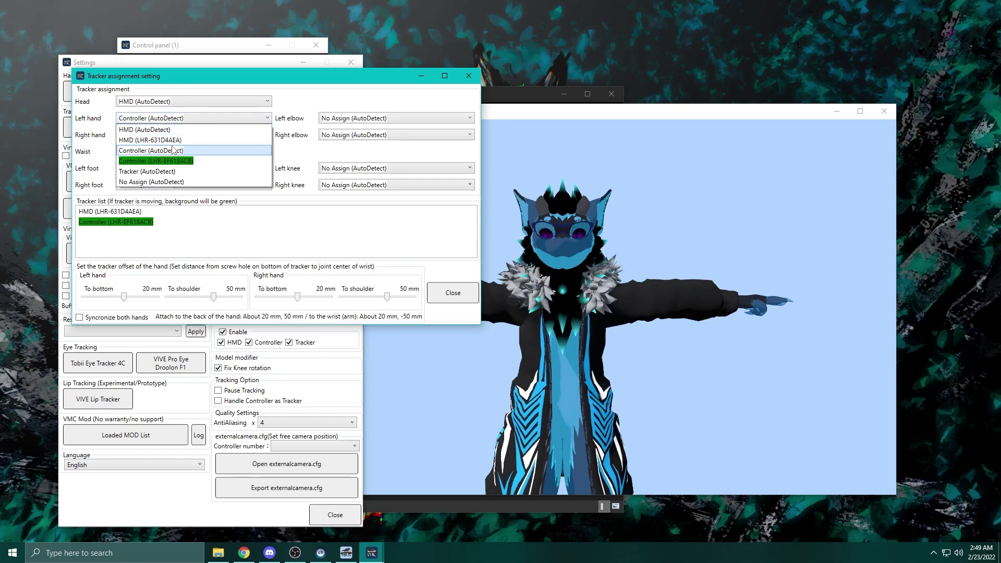
click(175, 161)
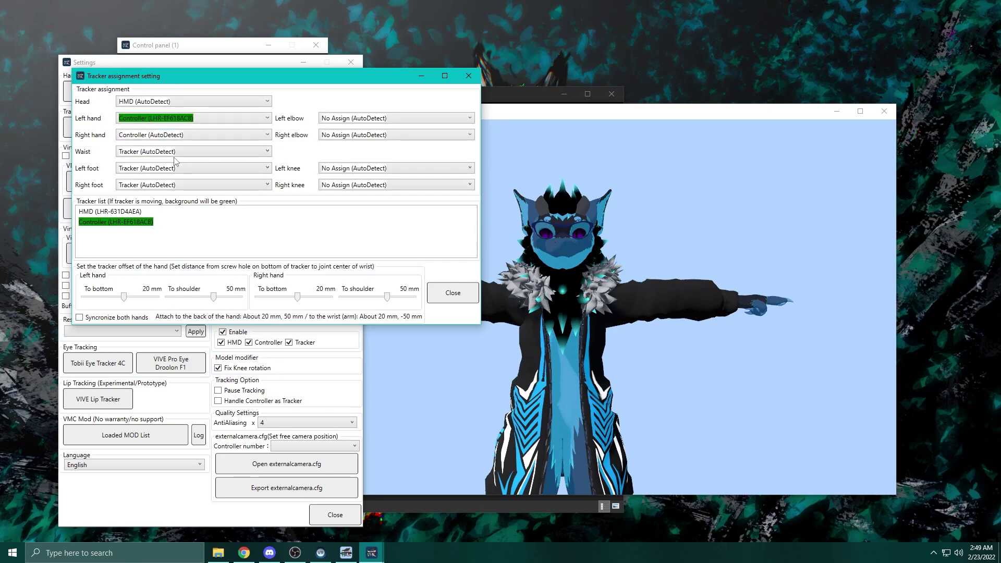
click(224, 136)
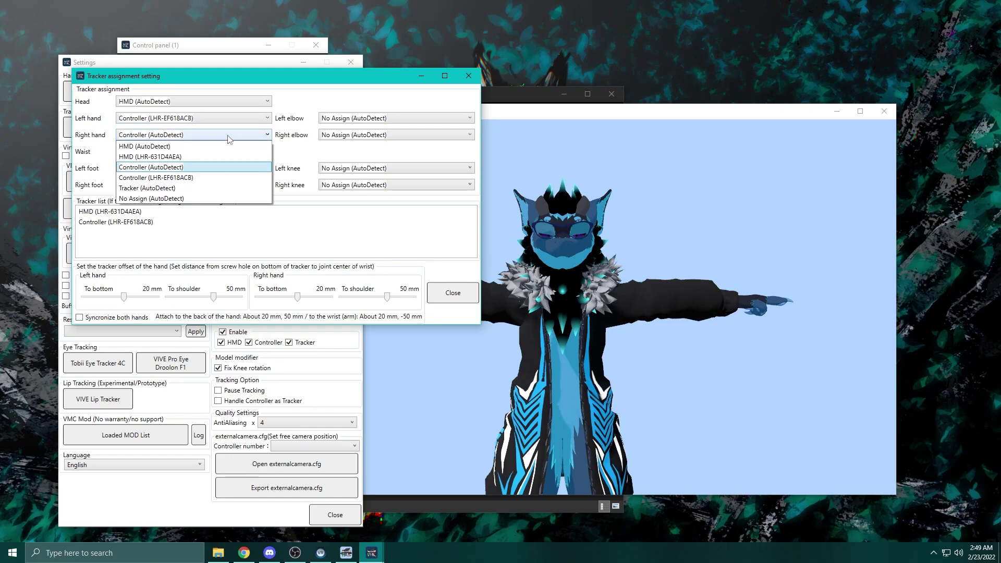
click(468, 76)
click(468, 75)
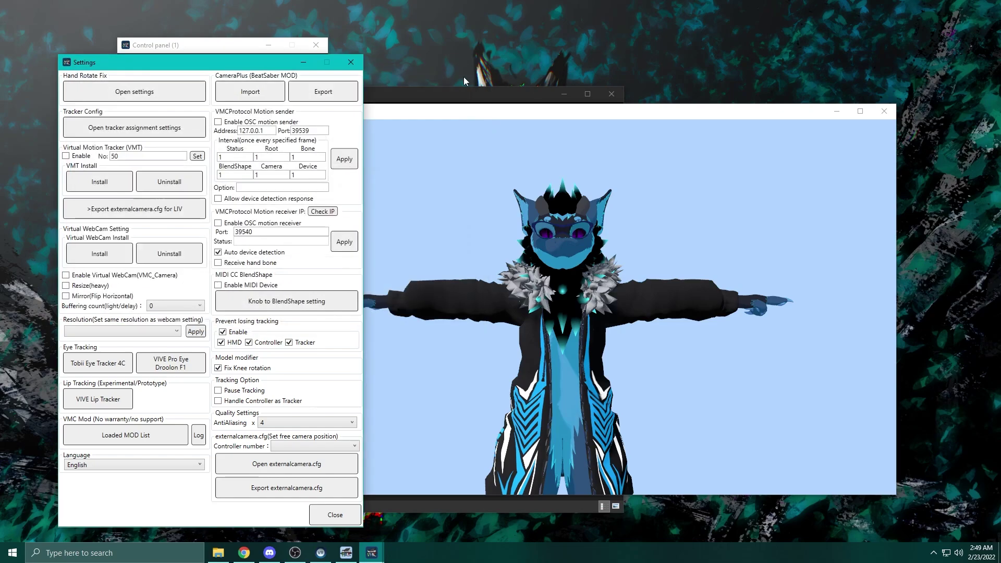
Assign controller LHR-5DDEADA5 to the right hand, set the right foot tracker, and close tracker assignments.
click(140, 135)
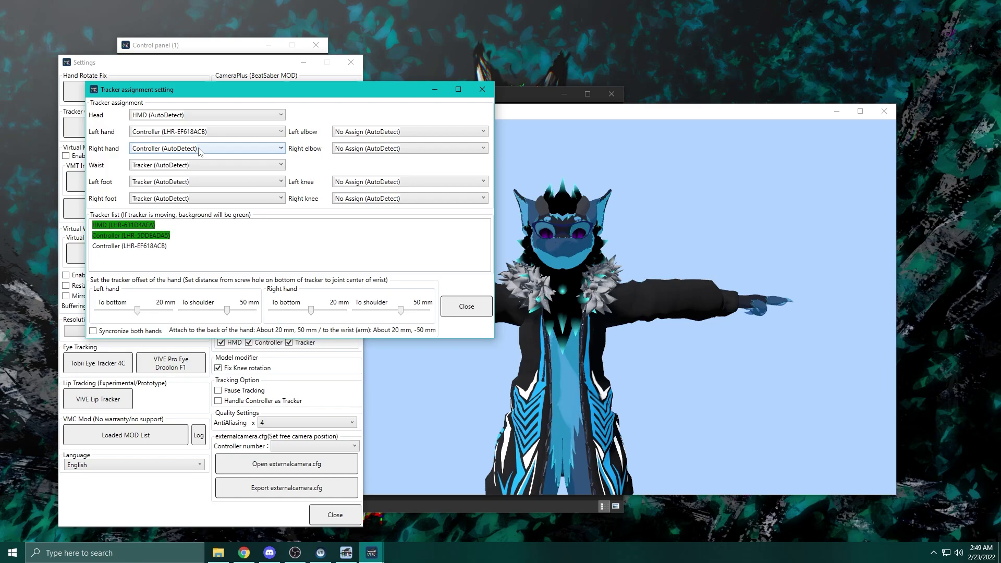
click(482, 89)
click(159, 127)
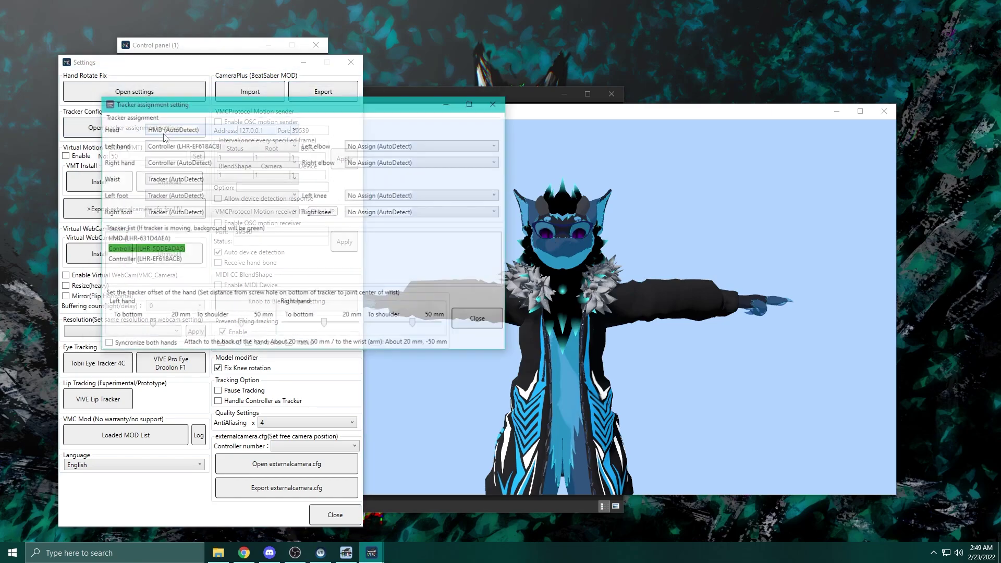
click(219, 162)
click(211, 197)
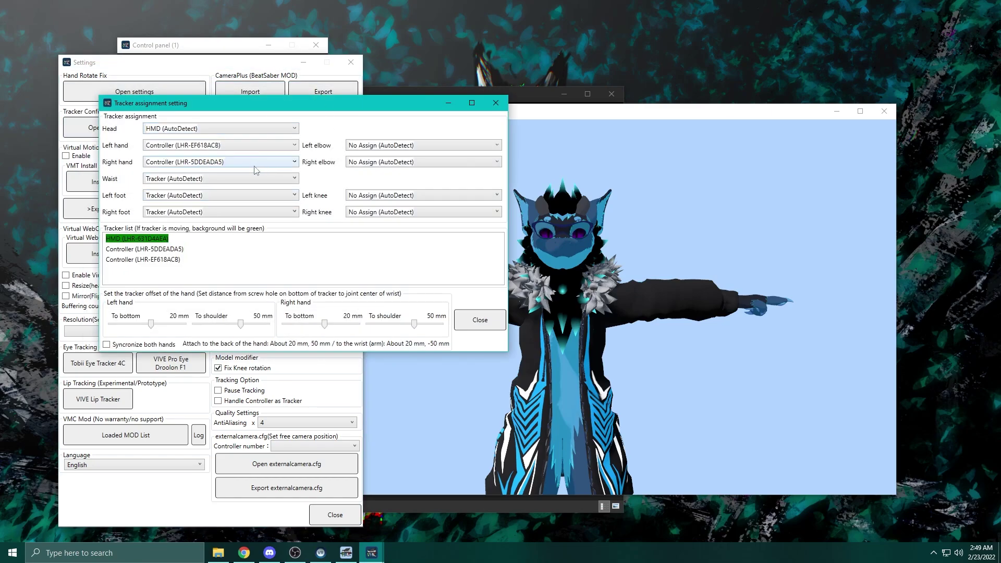
click(263, 212)
click(219, 286)
click(495, 103)
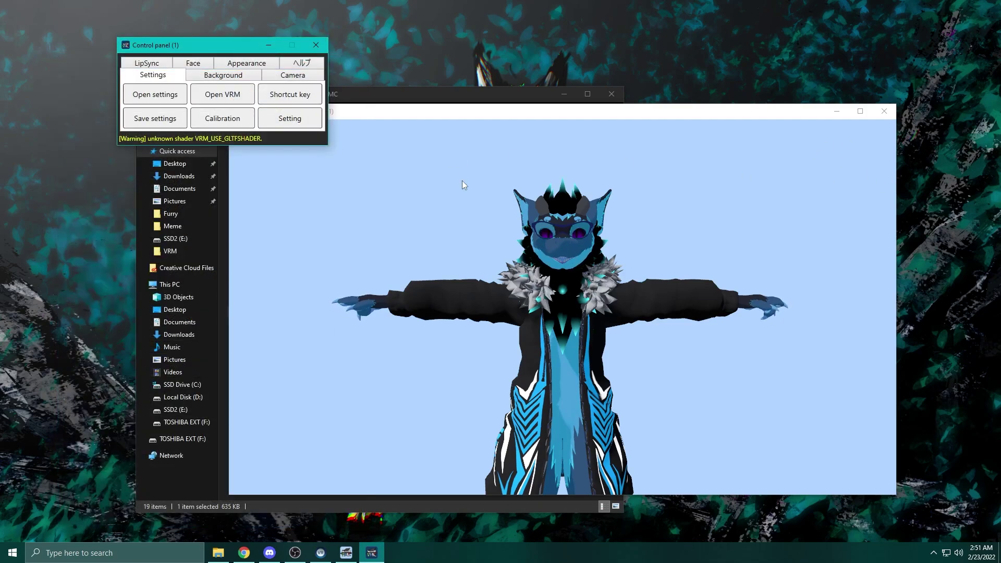
Run the Normal-mode T-pose calibration so the avatar mirrors head and controller tracking.
click(241, 124)
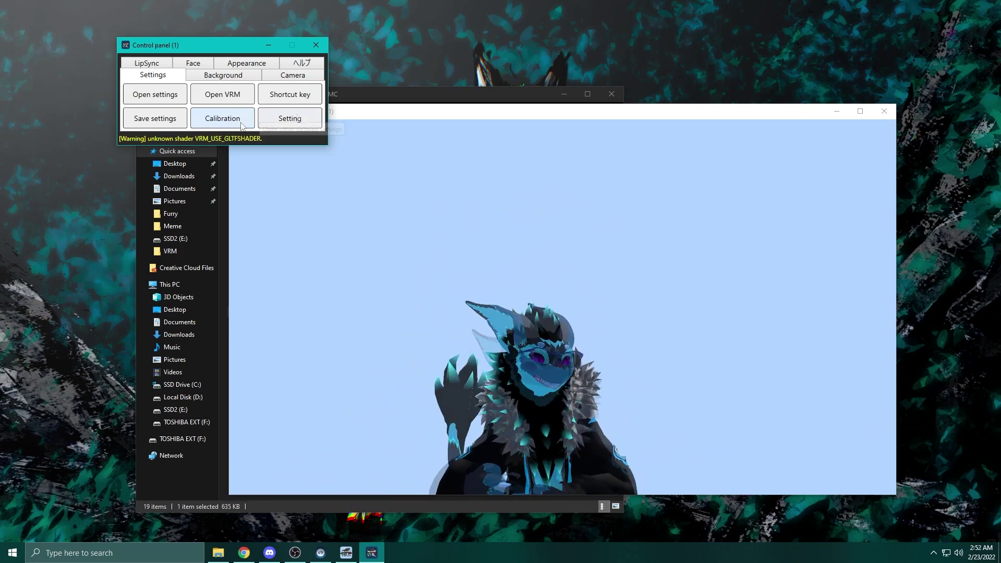
Bring up VirtualMotionCapture's Shortcut key configuration window.
click(289, 118)
click(342, 51)
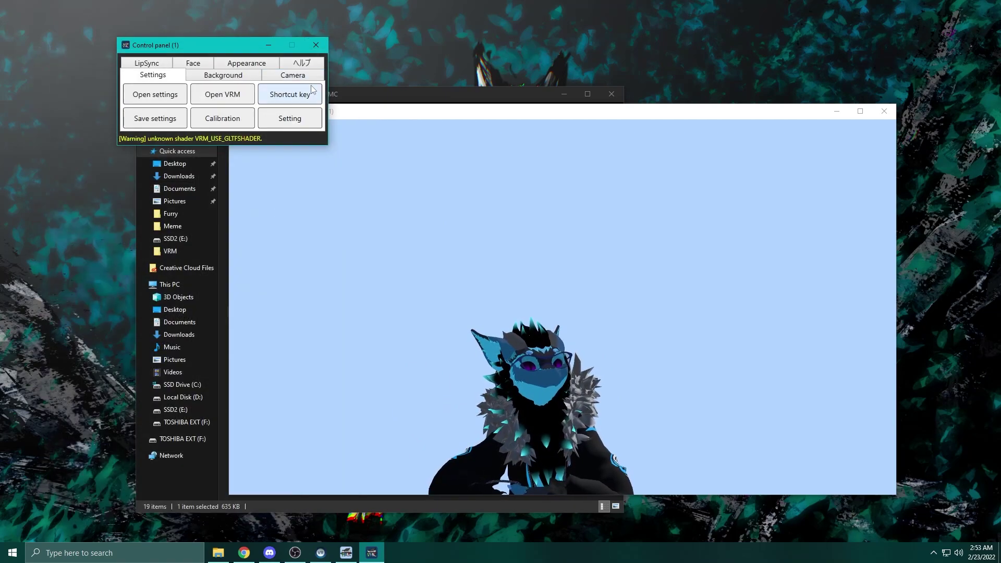
click(290, 94)
click(455, 62)
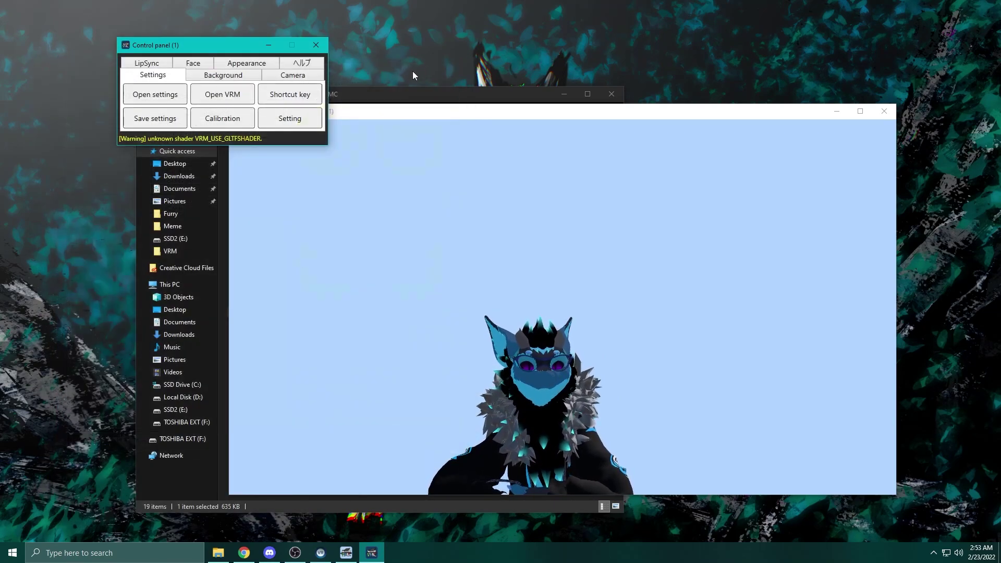
click(298, 94)
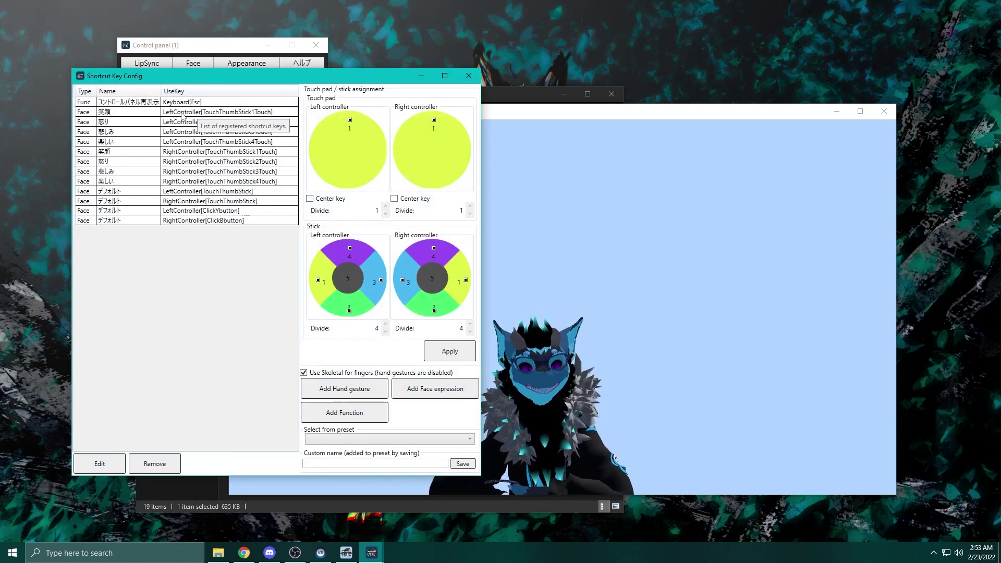
Remove all thirteen shortcut key entries one by one until the list is empty.
click(159, 106)
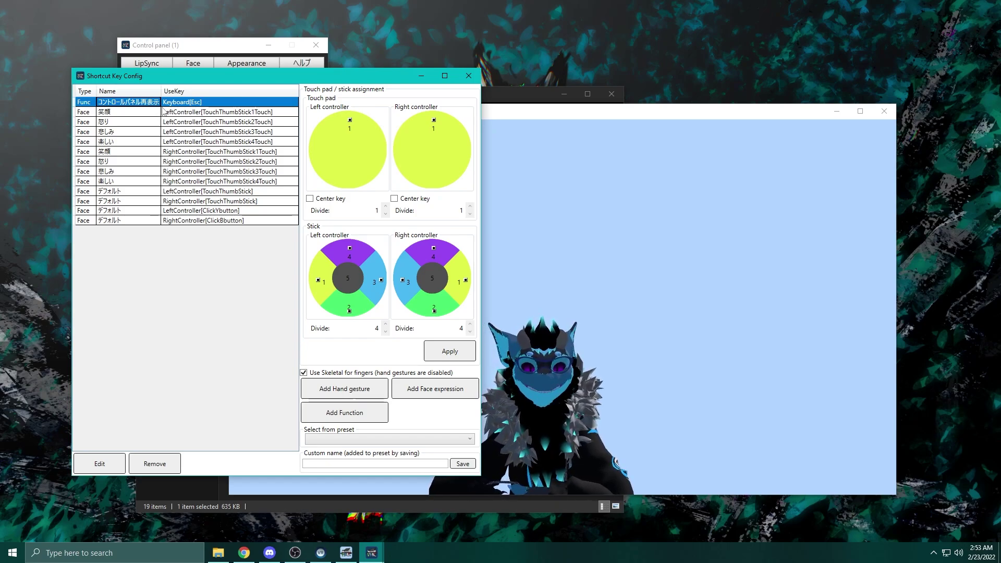
click(172, 464)
click(195, 104)
click(162, 466)
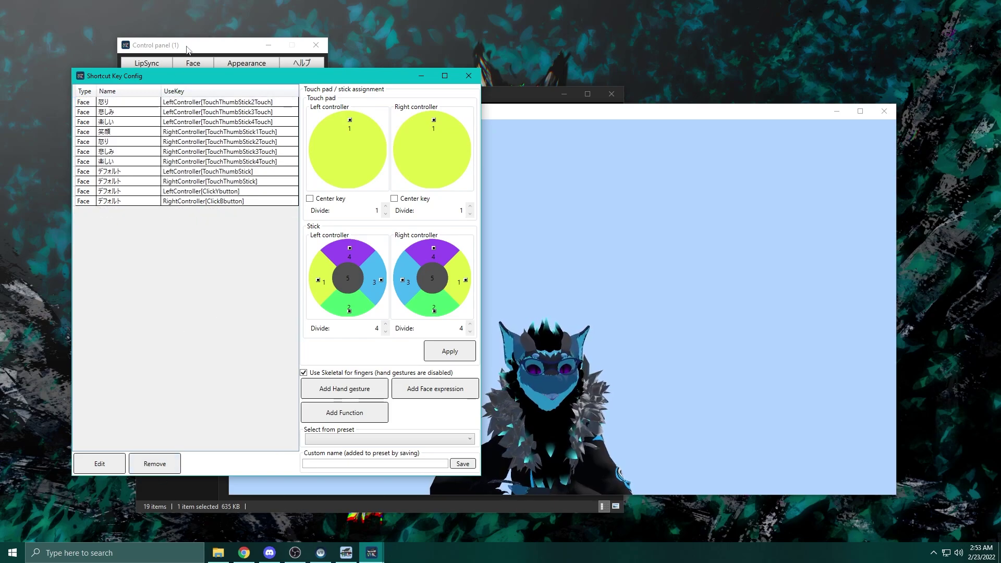
click(198, 103)
click(160, 460)
click(220, 104)
click(157, 464)
click(217, 103)
click(177, 464)
click(229, 102)
click(156, 463)
click(224, 111)
click(178, 463)
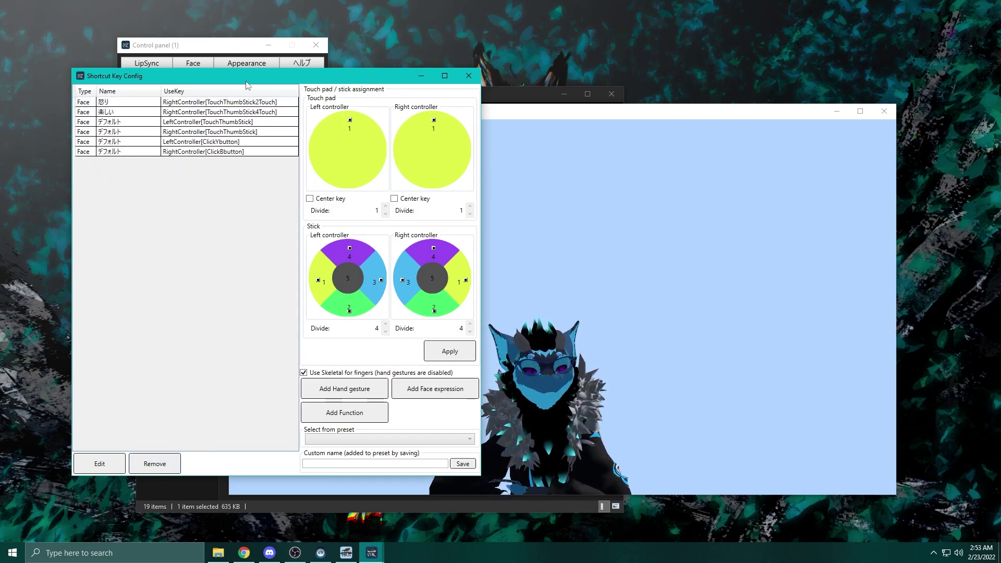
click(245, 102)
click(177, 466)
click(247, 113)
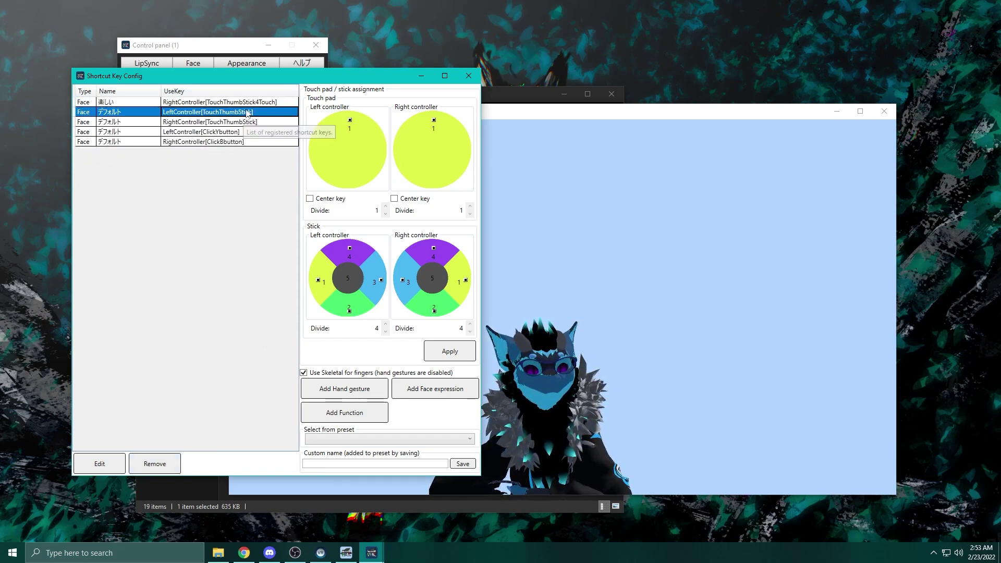
click(155, 463)
click(205, 102)
click(155, 463)
click(232, 102)
click(153, 463)
click(195, 103)
click(155, 463)
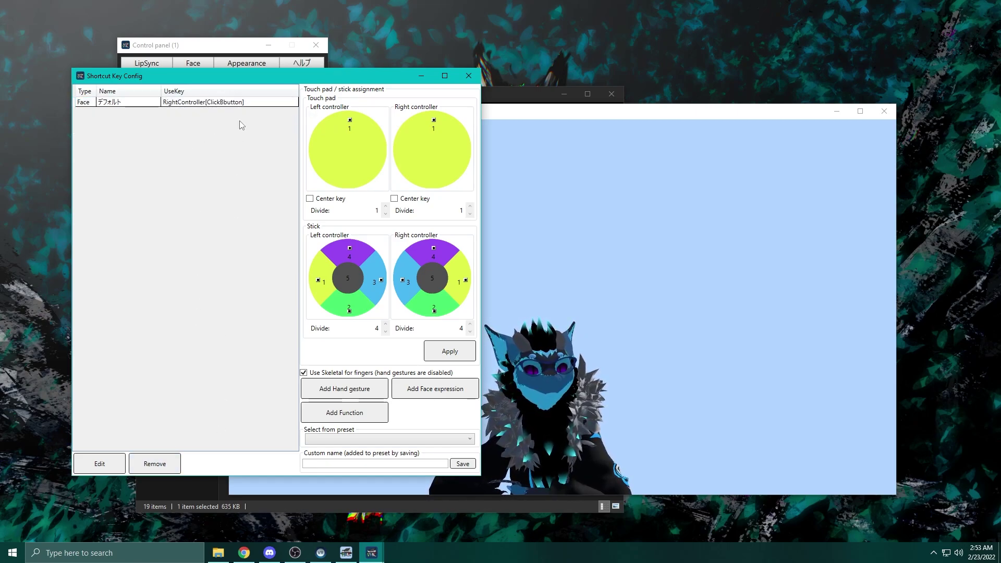
click(238, 104)
click(155, 463)
Apply the emptied shortcut list and open the Select from preset dropdown.
click(469, 353)
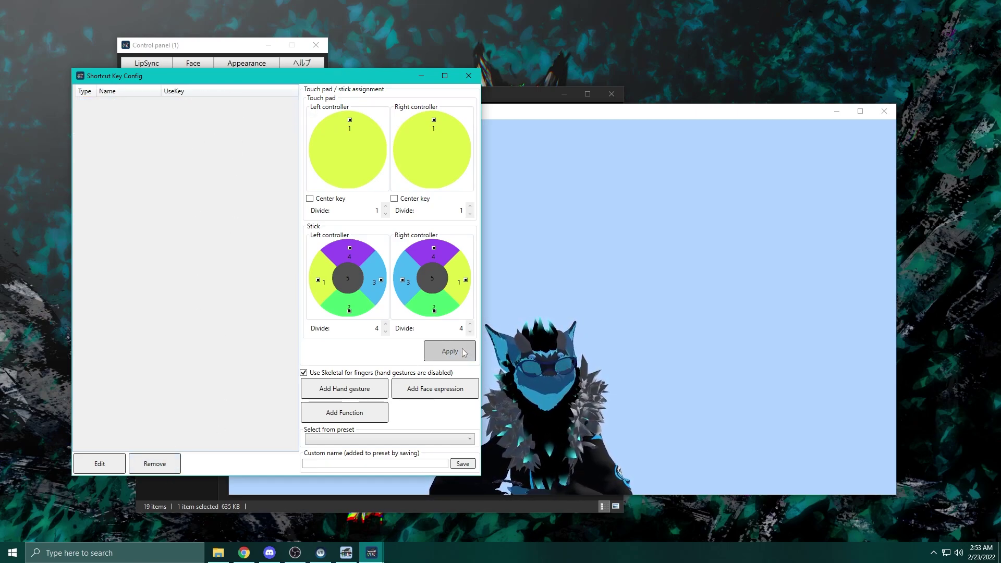
click(408, 436)
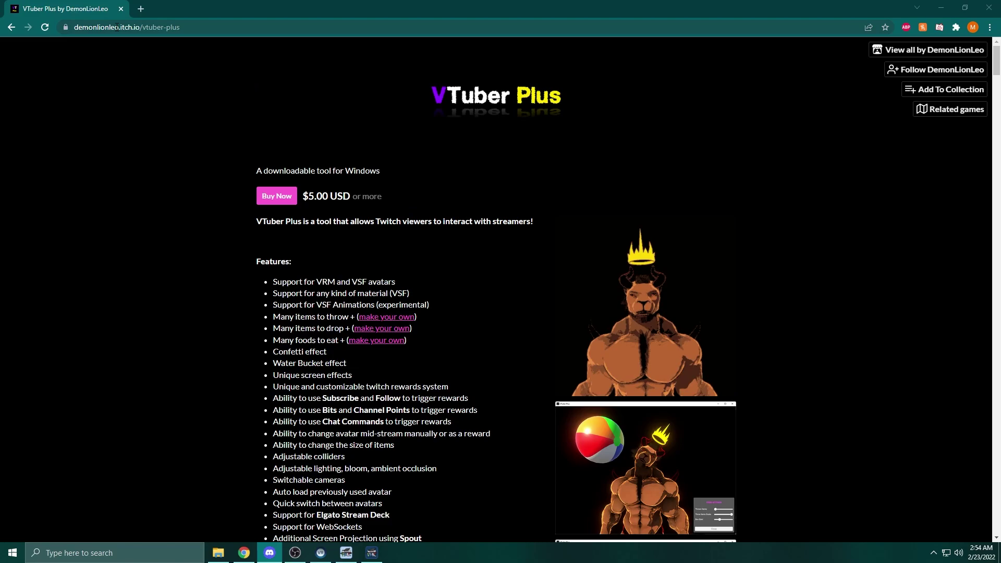
click(123, 29)
click(170, 39)
click(169, 29)
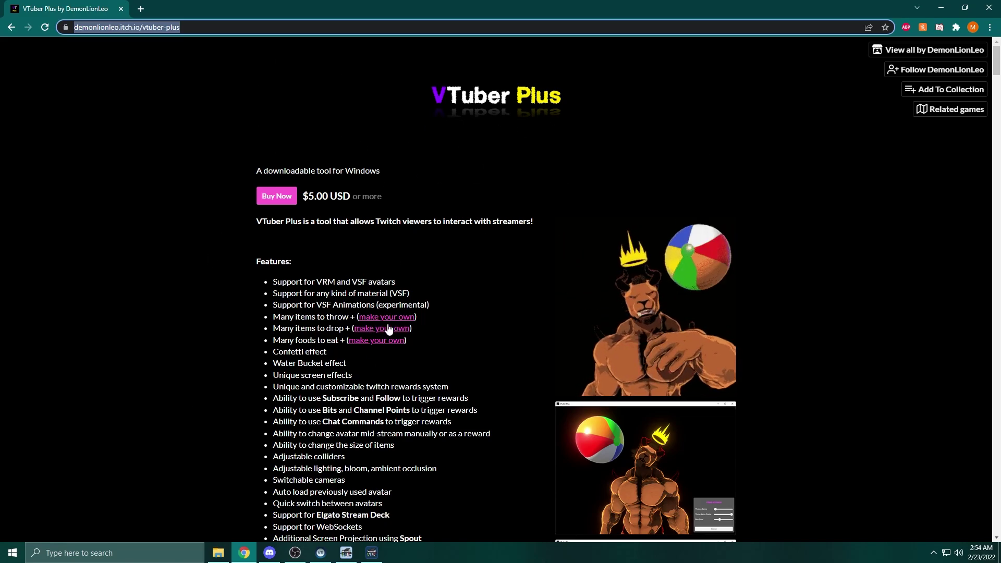
scroll(253, 375, down, 5)
scroll(254, 375, up, 5)
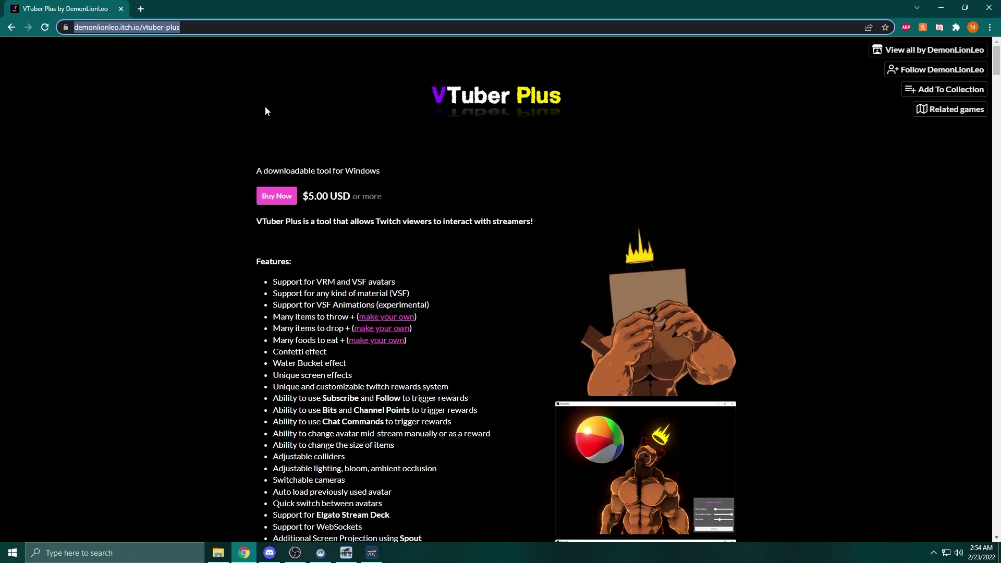
scroll(276, 182, down, 1)
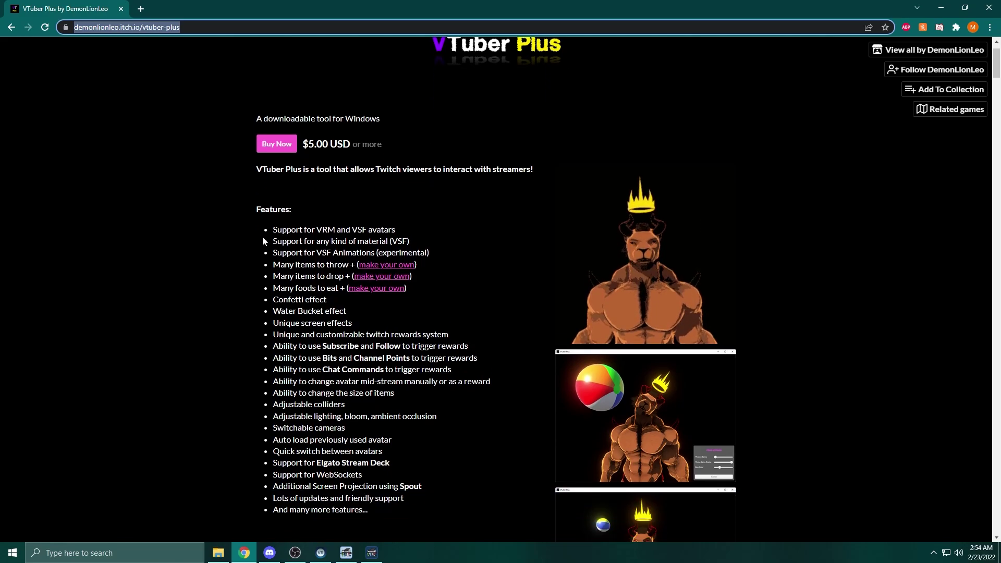
click(273, 233)
drag(273, 233, 424, 237)
click(449, 228)
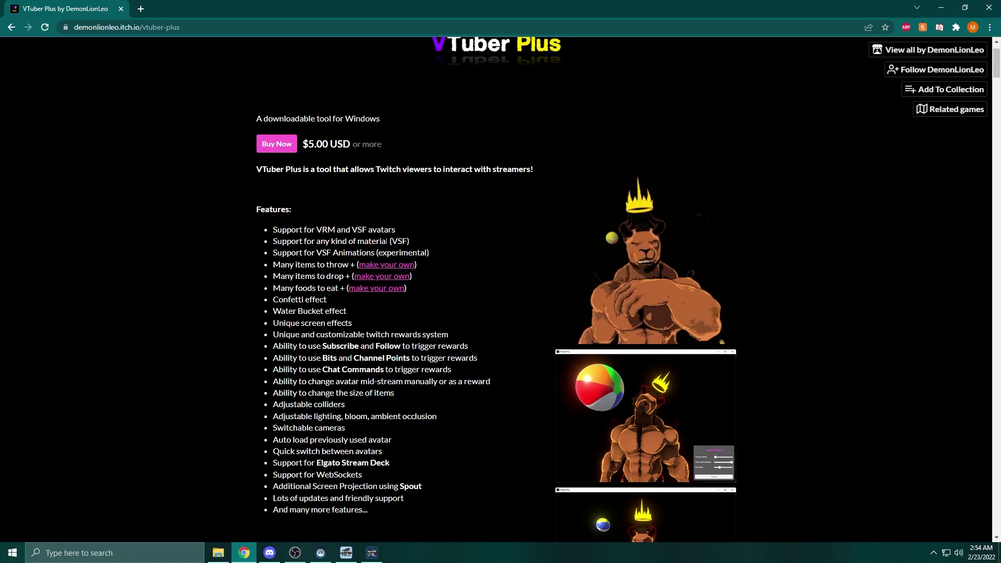
drag(271, 252, 324, 276)
click(321, 276)
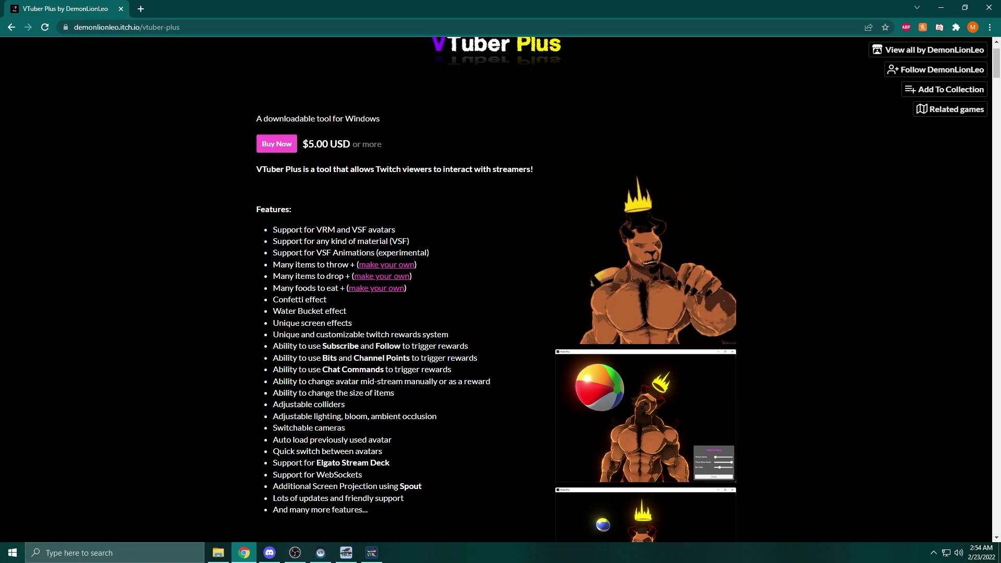
scroll(836, 190, up, 1)
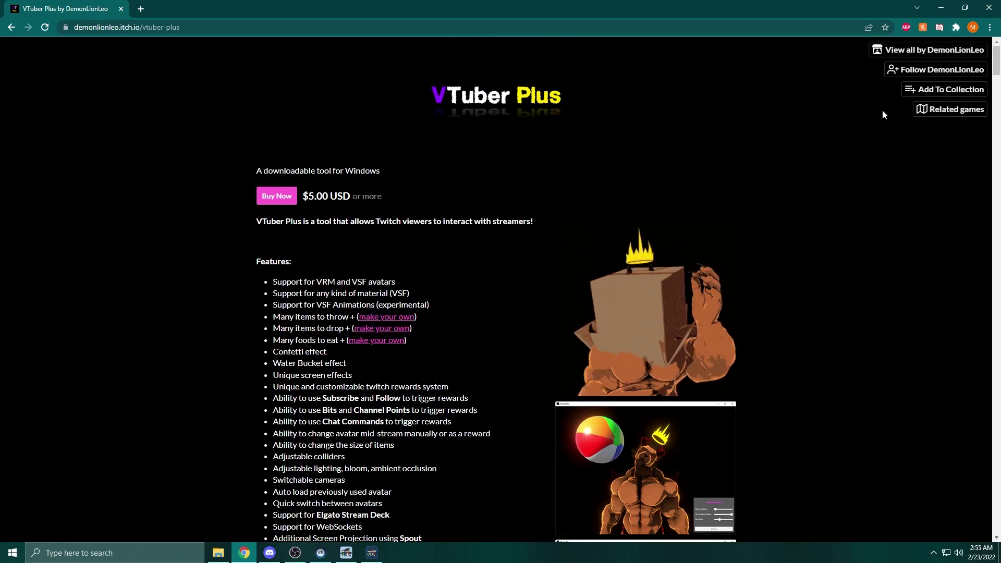
scroll(886, 113, down, 15)
scroll(866, 418, up, 15)
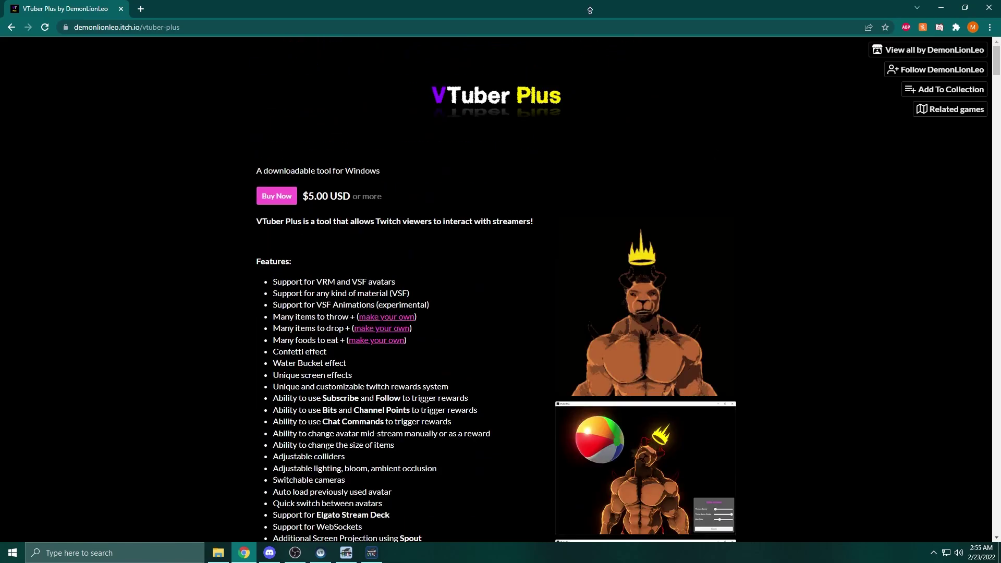
click(279, 201)
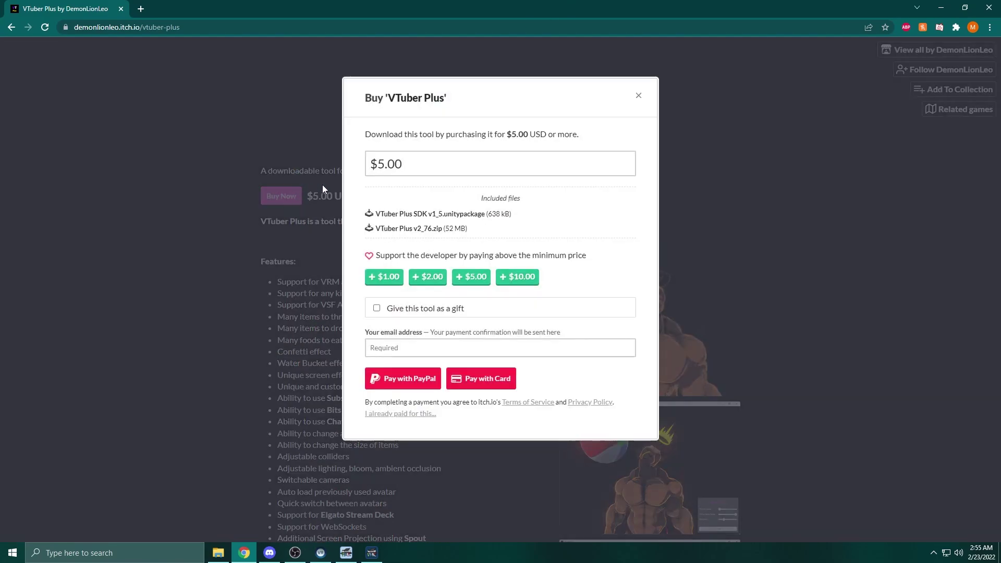
click(638, 96)
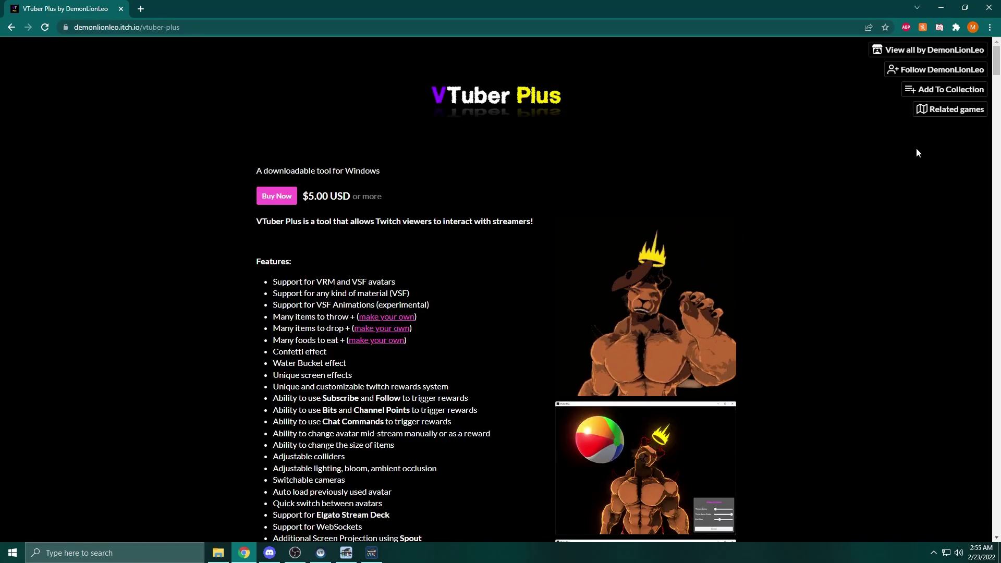
Go to My library from the itch.io account menu.
click(939, 91)
click(949, 49)
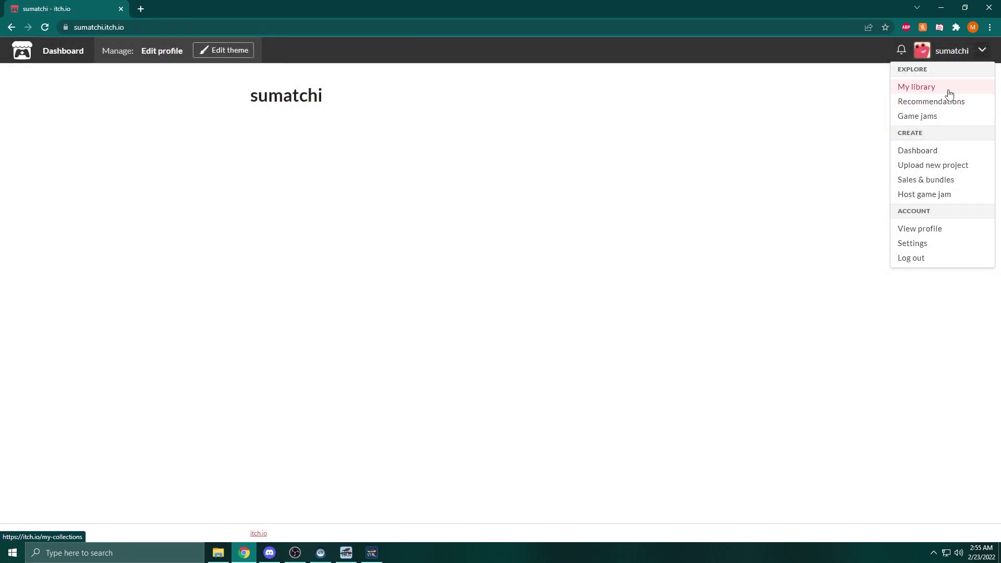
click(949, 87)
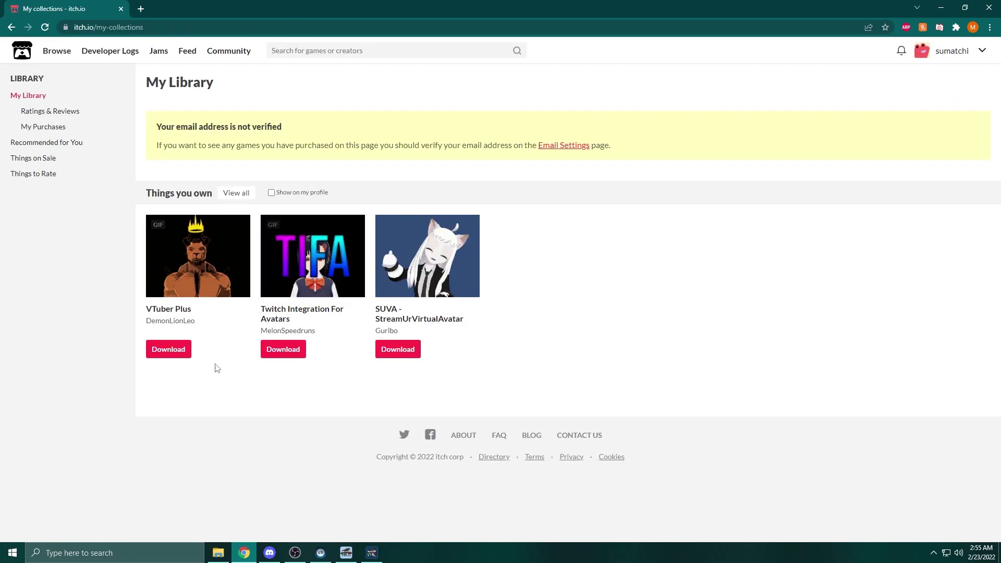
drag(223, 83, 158, 127)
click(385, 79)
drag(237, 76, 149, 83)
click(203, 114)
On the VTuber Plus download page, download VTuber Plus v2_76.zip.
click(178, 351)
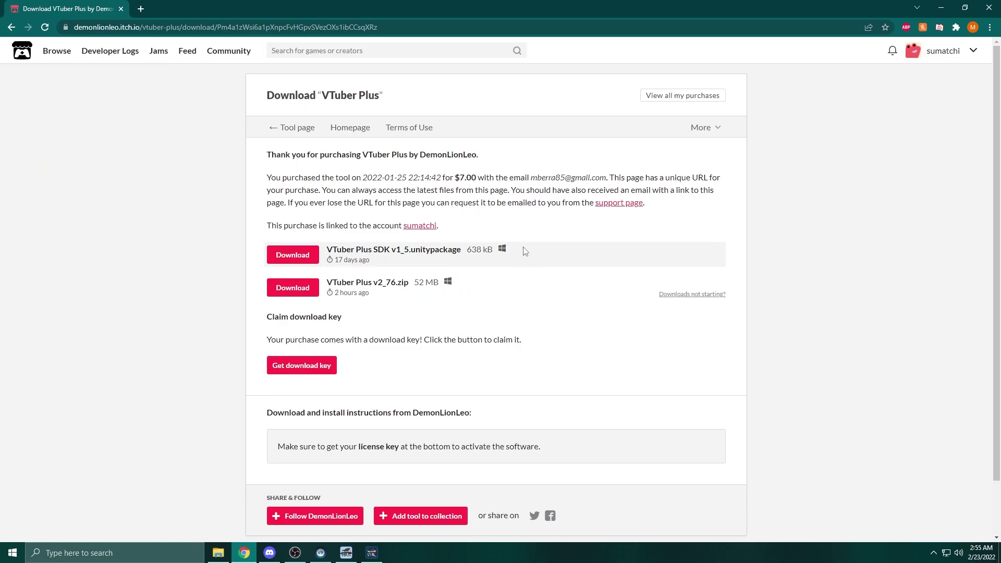
drag(524, 250, 269, 246)
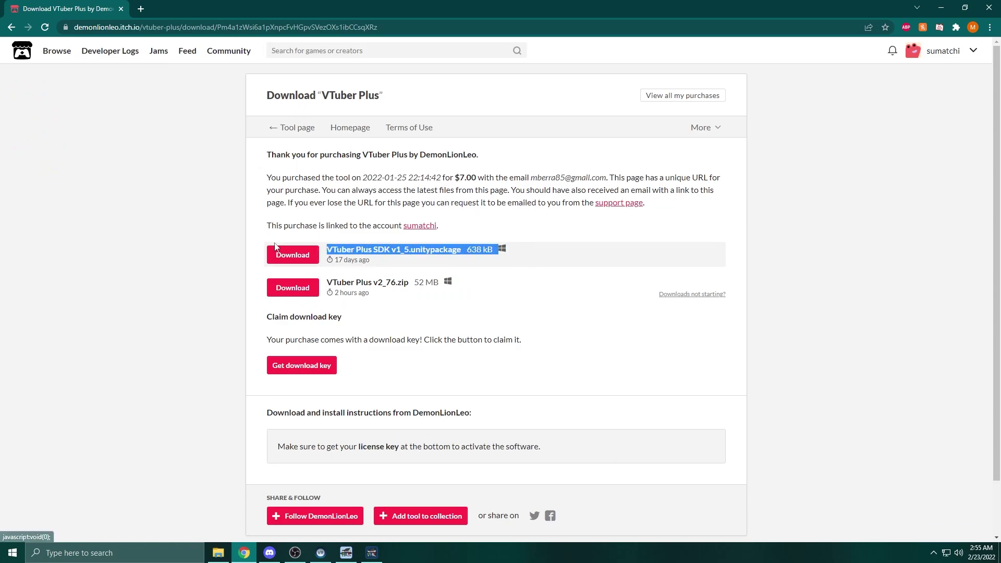
click(403, 250)
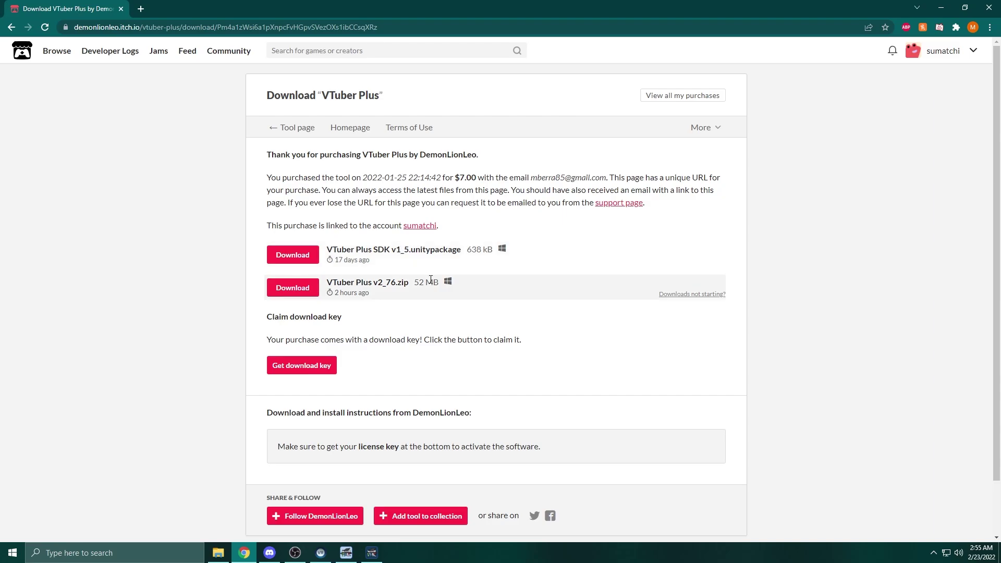
drag(409, 284, 327, 283)
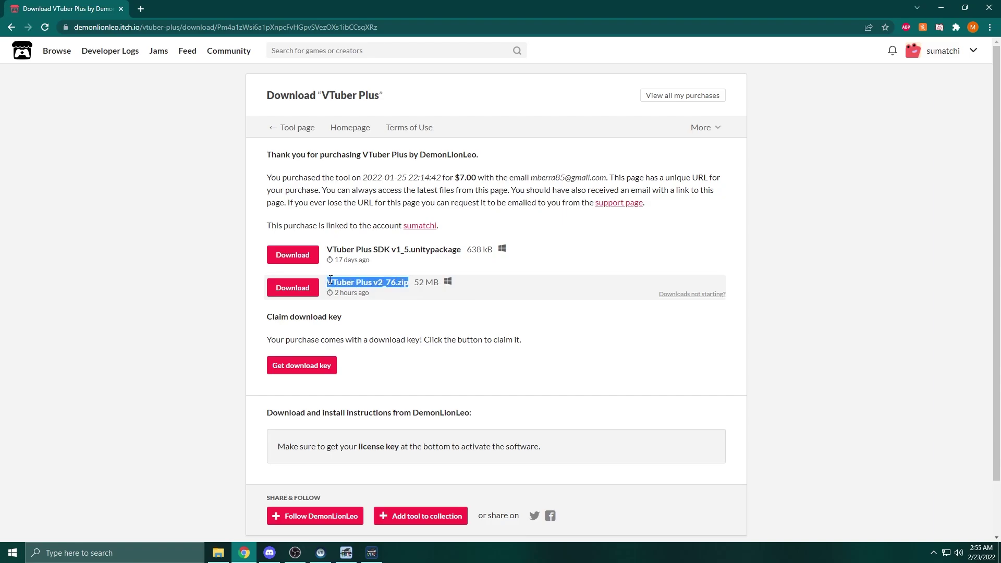
click(333, 279)
click(291, 287)
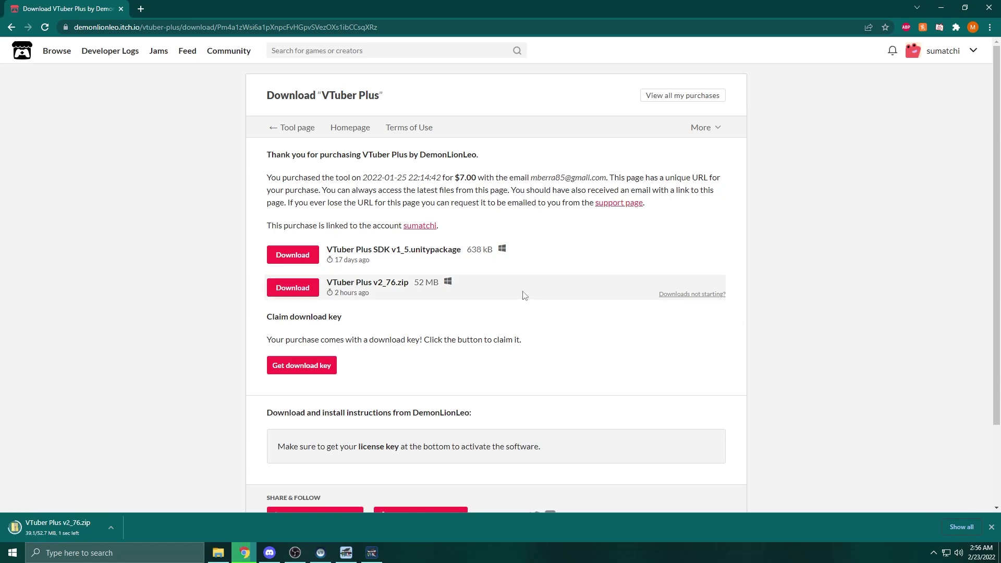
Open the downloaded zip and arrange the VirtualMotionCapture and VMC folder windows on the desktop.
click(91, 522)
click(940, 8)
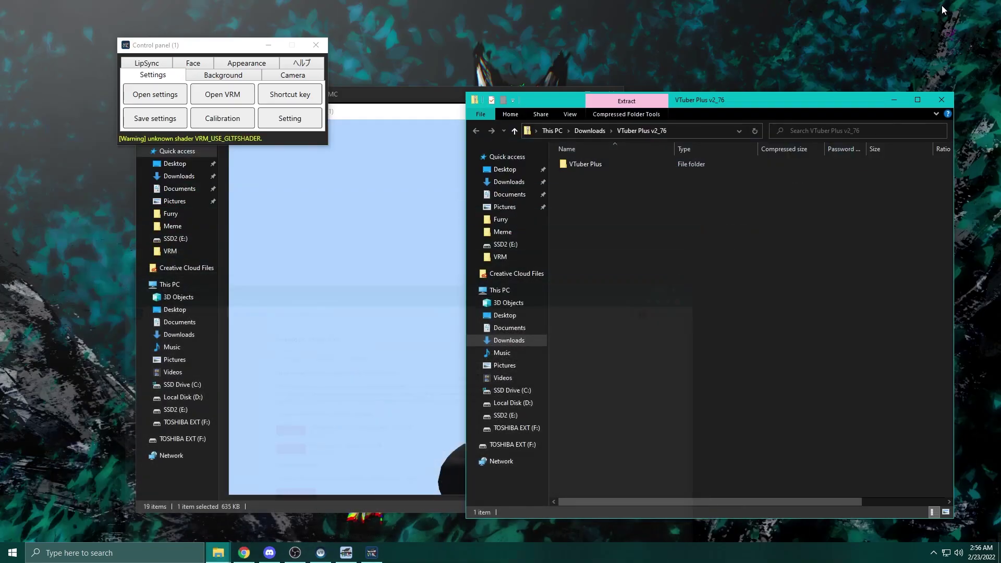
drag(397, 106, 244, 126)
click(392, 102)
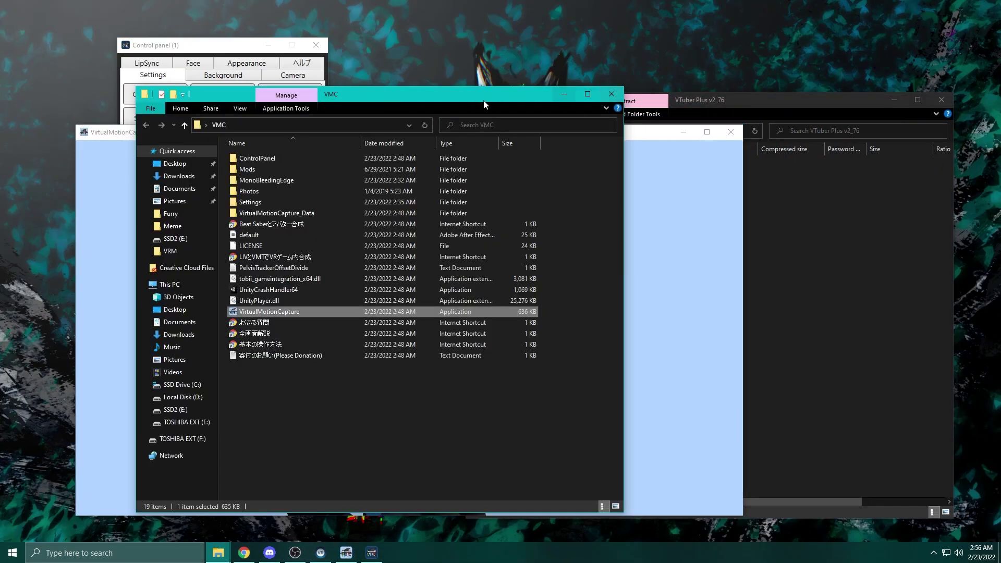
drag(482, 105, 428, 88)
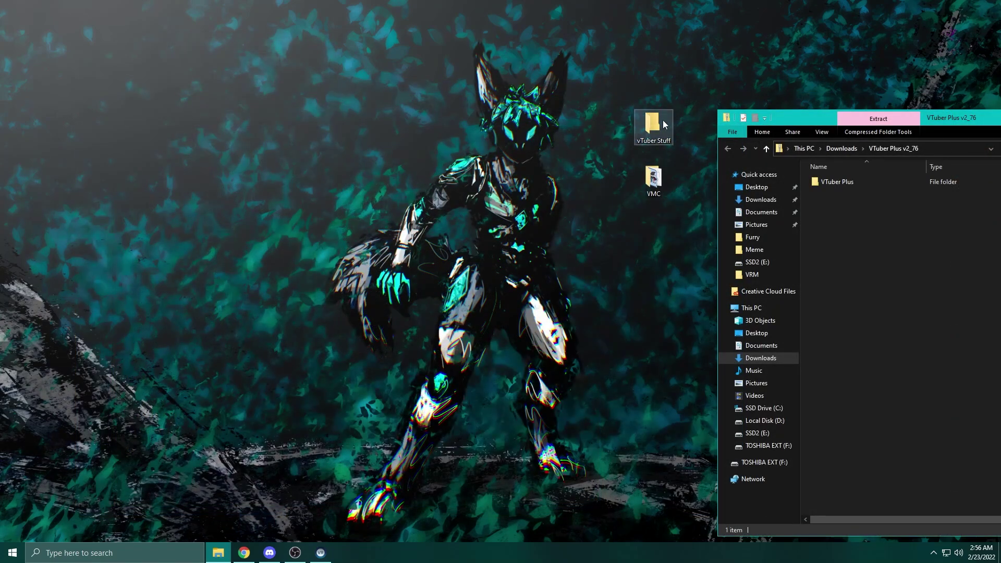
Move the VMC folder and copy the VTuber Plus folder into the vTuber Stuff desktop folder.
drag(664, 124, 548, 70)
drag(653, 180, 550, 78)
drag(842, 183, 542, 70)
drag(984, 119, 569, 150)
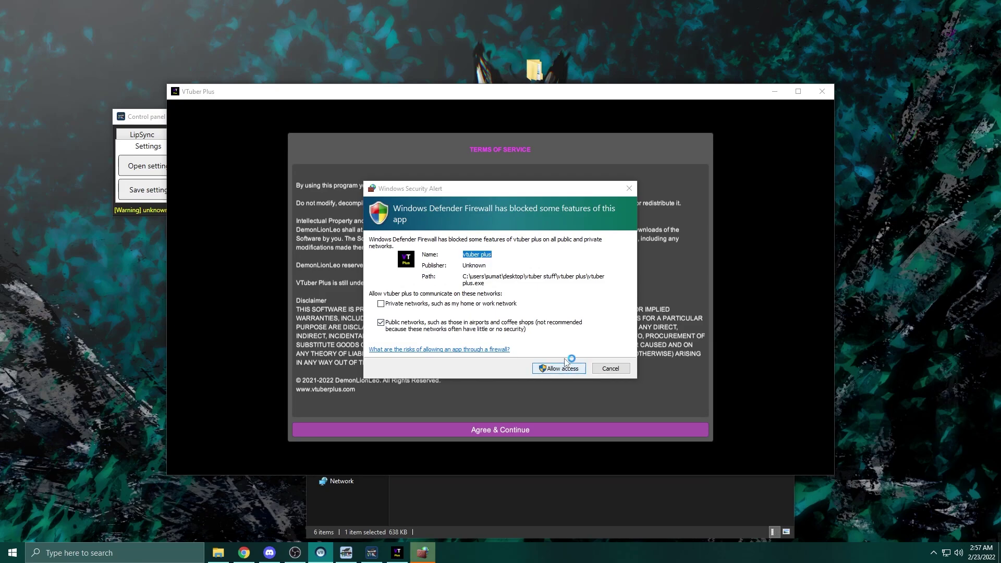
Allow VTuber Plus through the firewall, agree to the terms, and log in with Twitch username, license and oAuth keys.
click(558, 367)
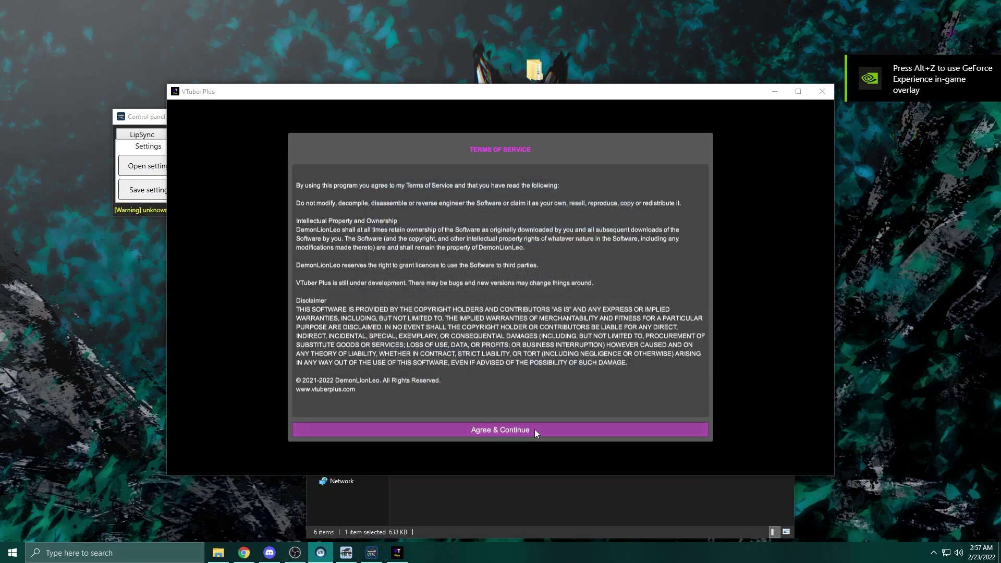
click(535, 432)
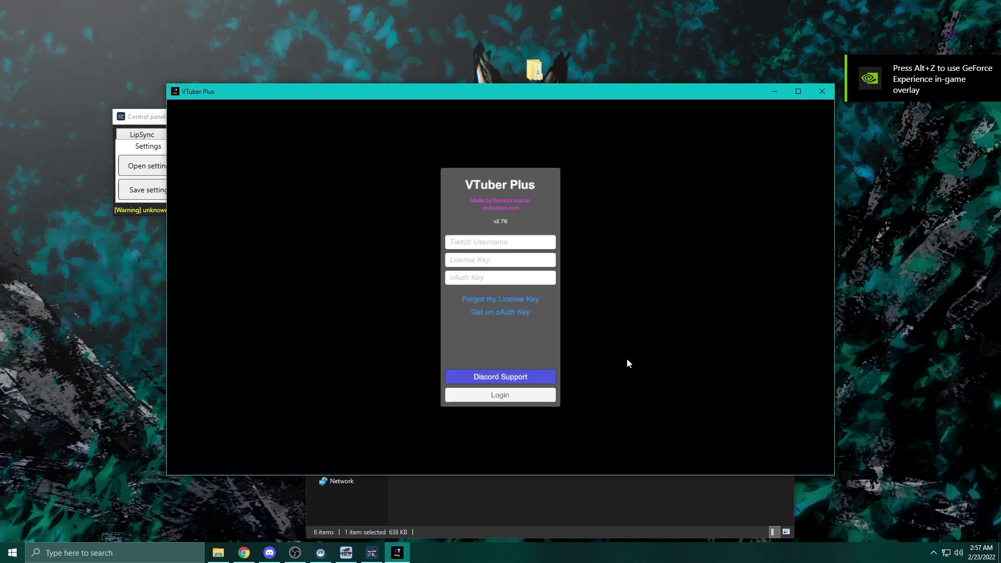
click(521, 243)
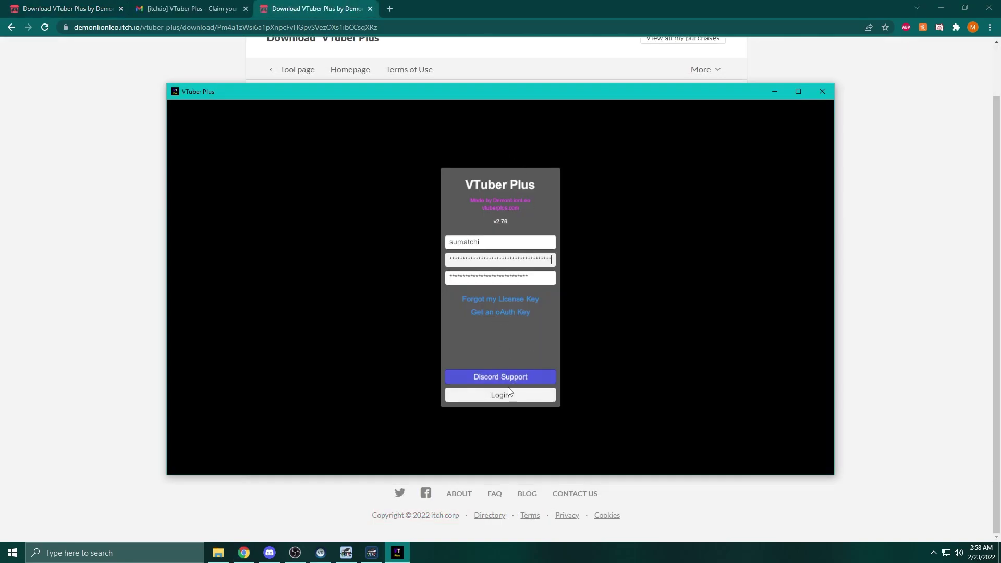
click(509, 391)
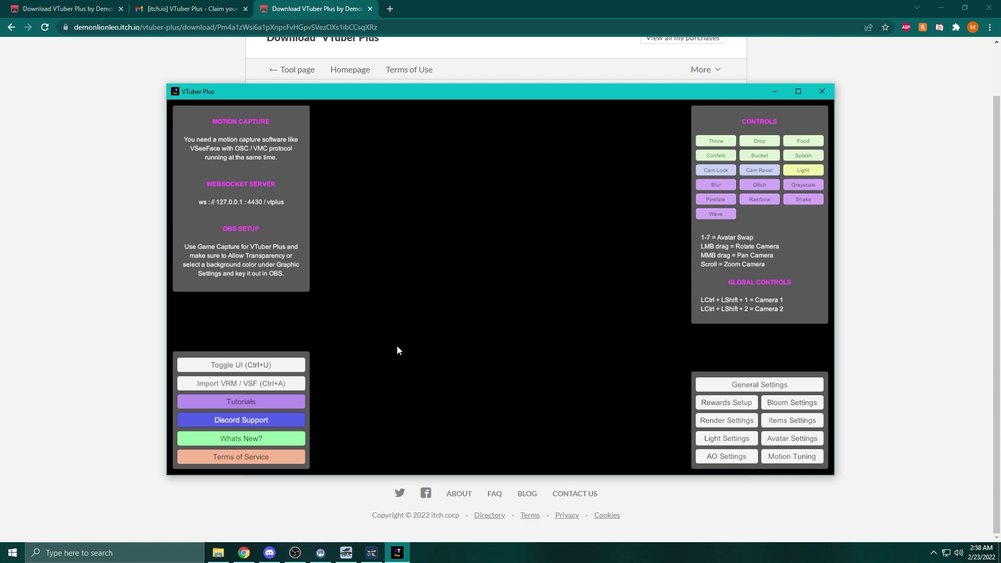
Import Nardo Vortex Windbreak.vrm from the Desktop's VRM folder as the avatar.
click(273, 384)
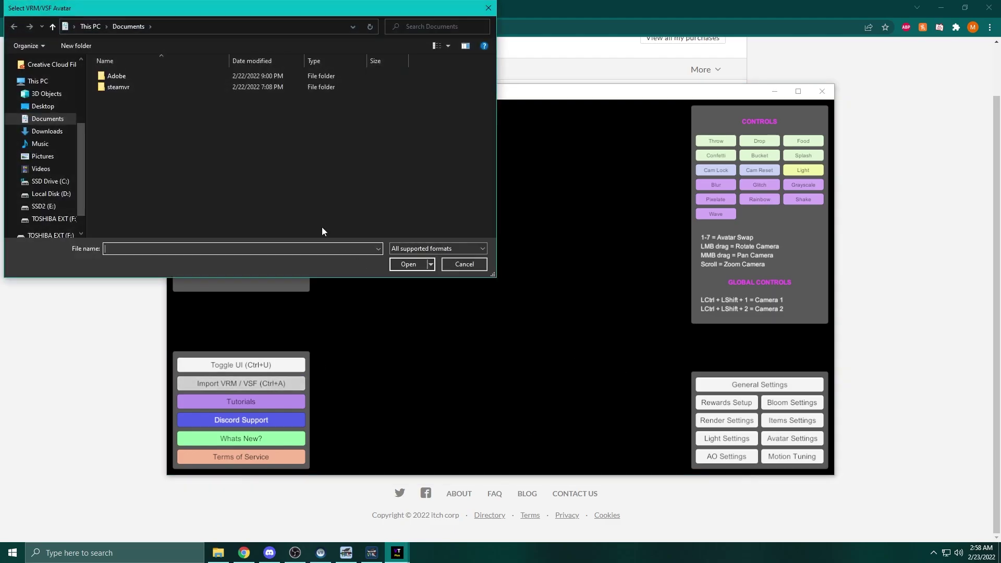
click(47, 106)
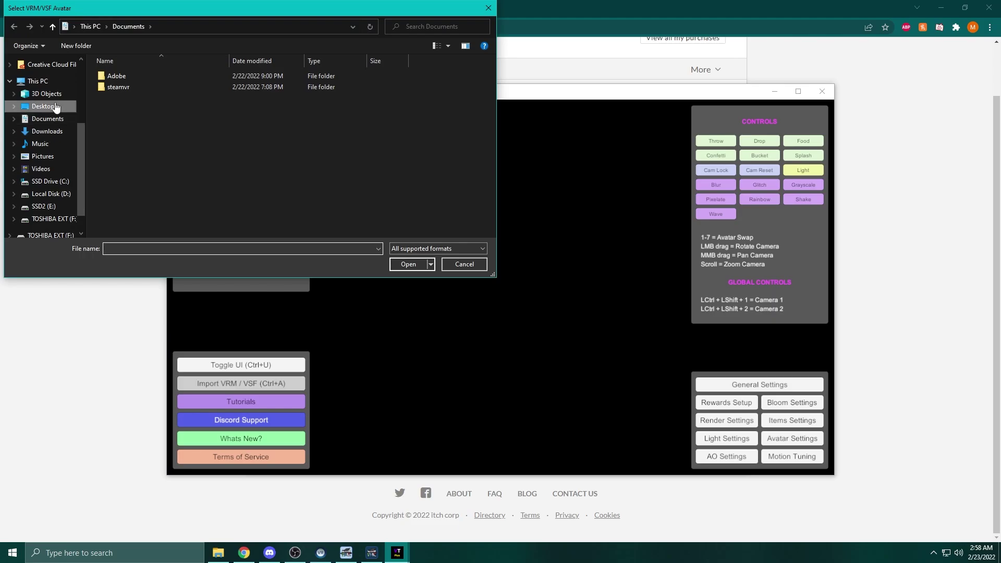
double_click(141, 219)
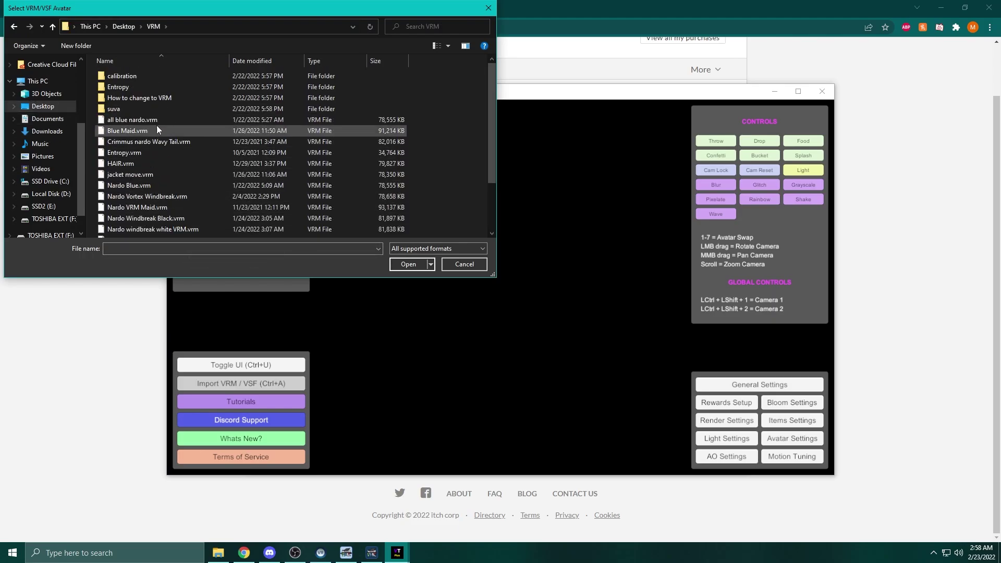
scroll(165, 133, down, 1)
click(190, 177)
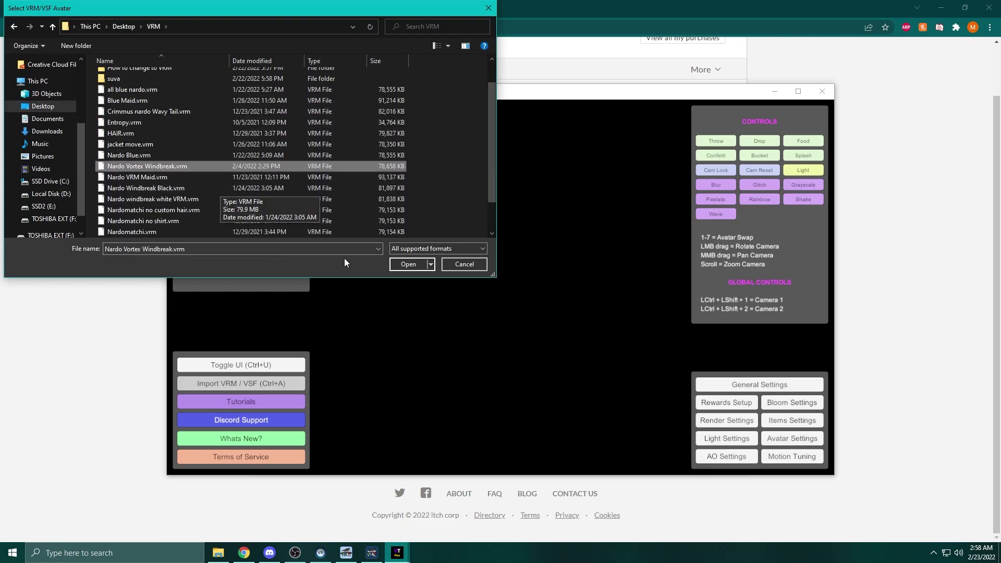
click(408, 264)
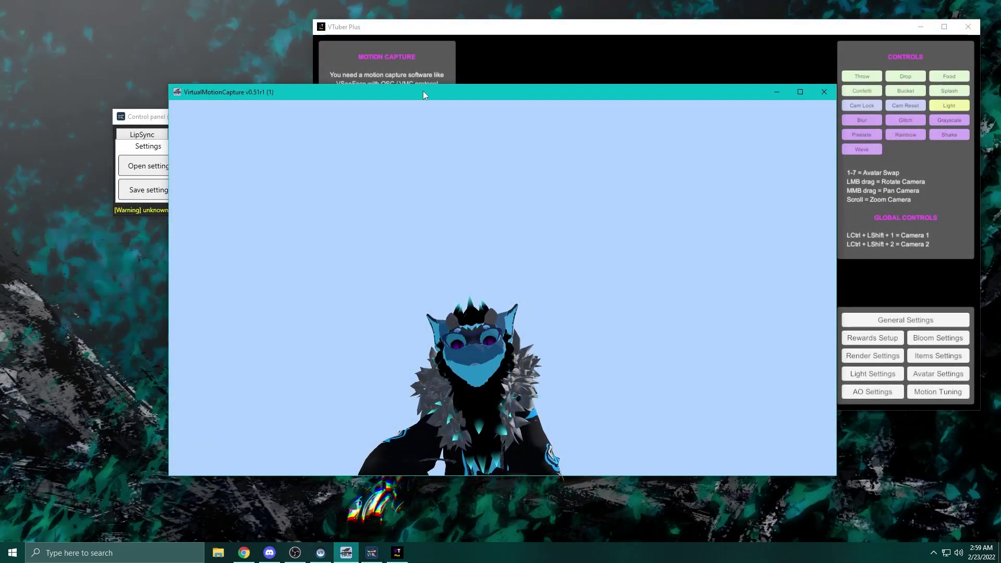
Open VMC's settings beside VTuber Plus and set VTuber Plus's OSC/VMC port to 33333.
drag(424, 91, 258, 156)
drag(242, 116, 183, 35)
click(228, 108)
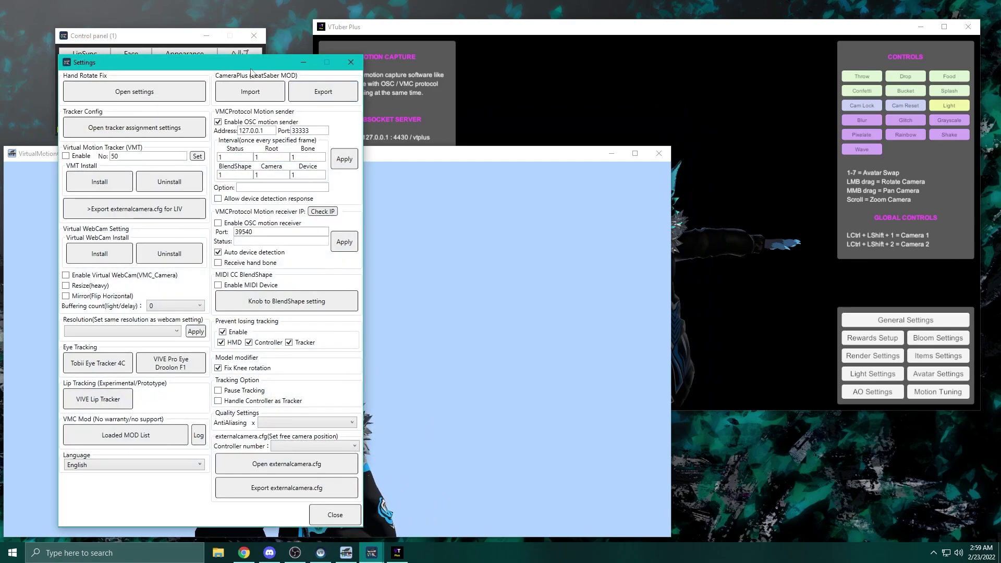
drag(257, 68, 214, 59)
drag(400, 36, 420, 28)
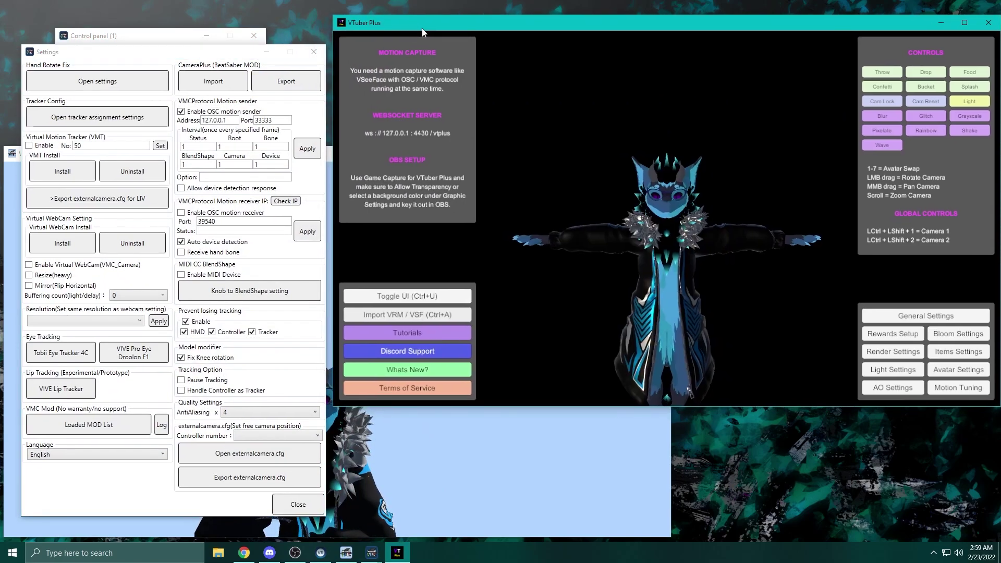
click(913, 319)
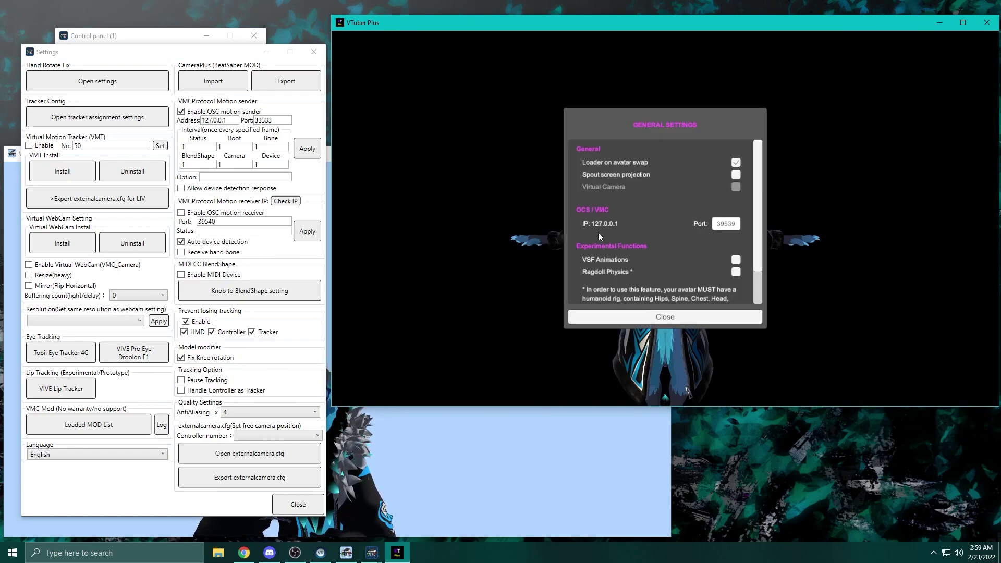
click(733, 227)
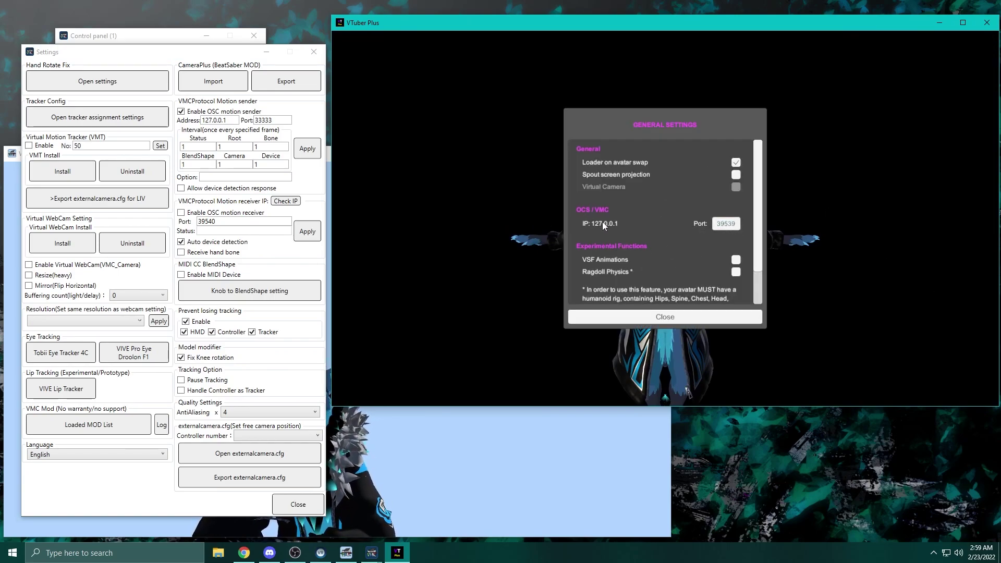
click(733, 223)
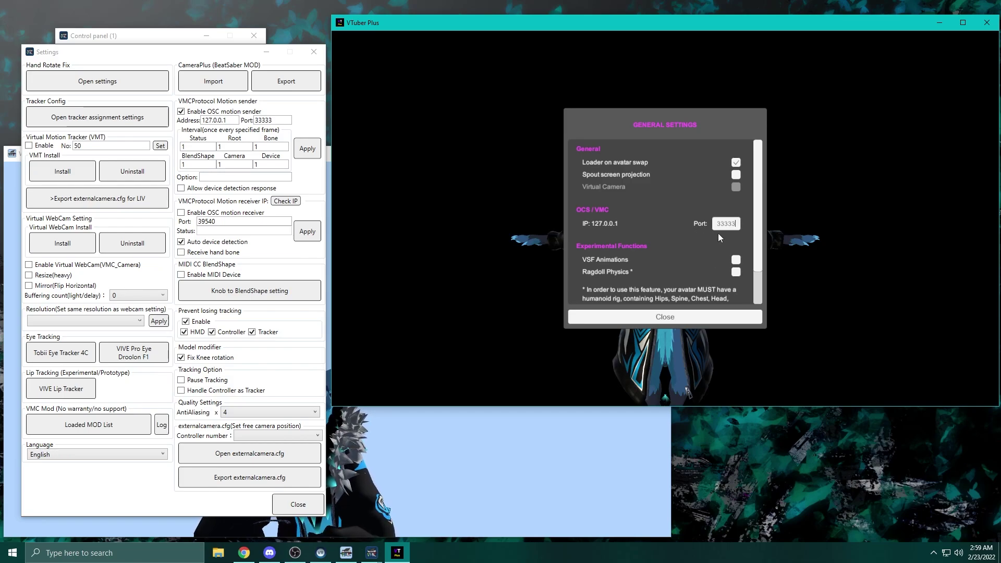
click(698, 315)
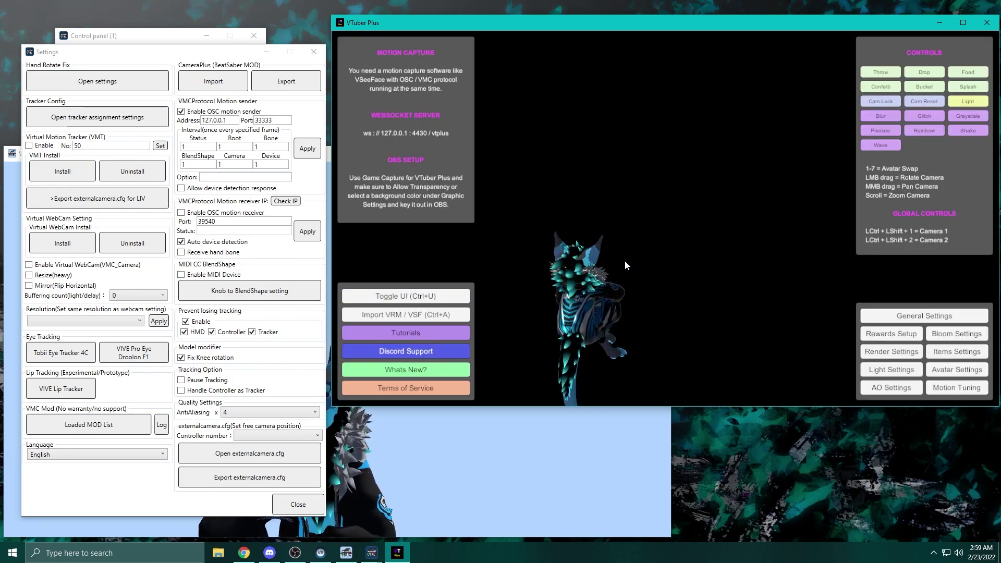
Verify VMC's sender port 33333 matches VTuber Plus's port, then close both settings windows.
click(231, 120)
key(Tab)
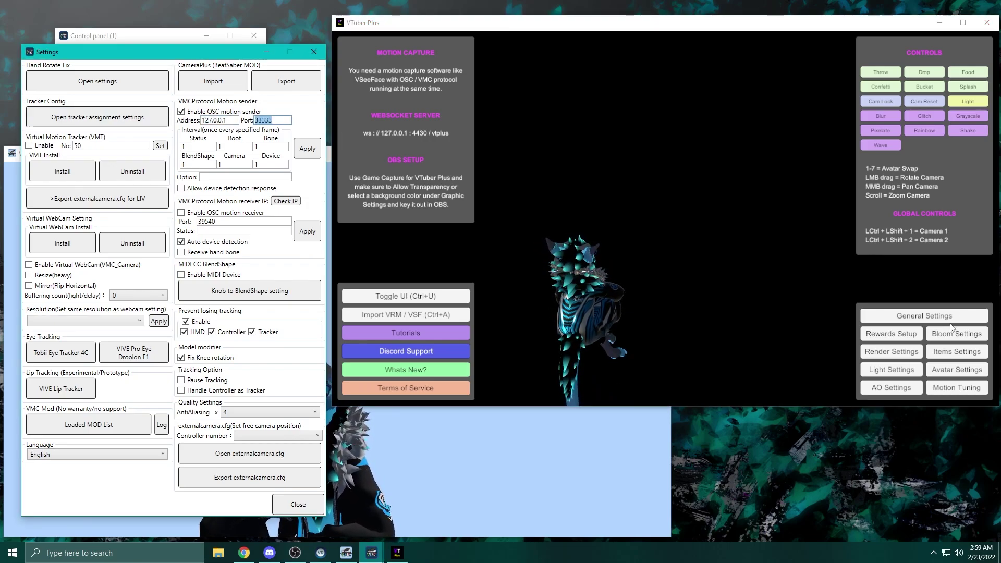
click(950, 323)
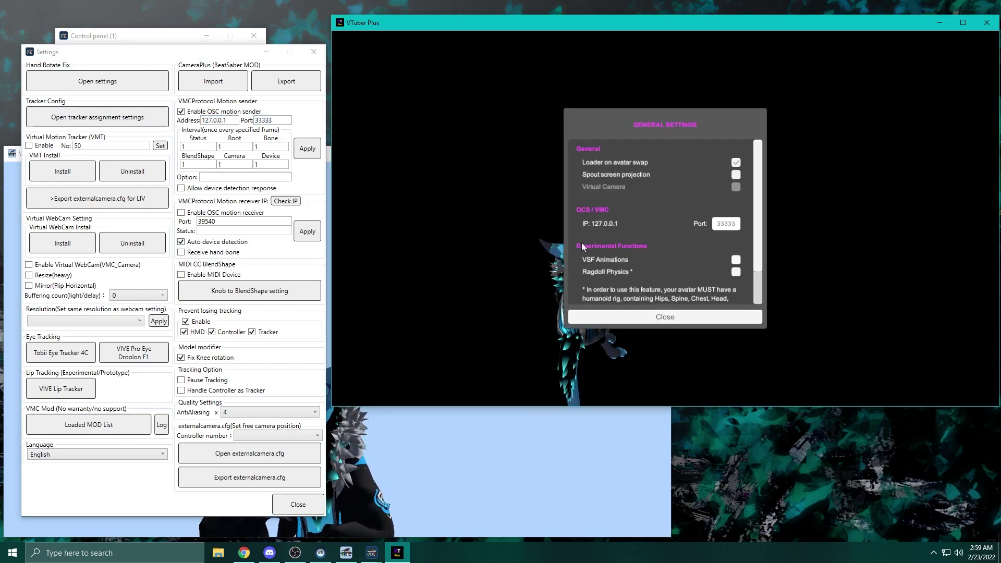
click(708, 225)
click(718, 318)
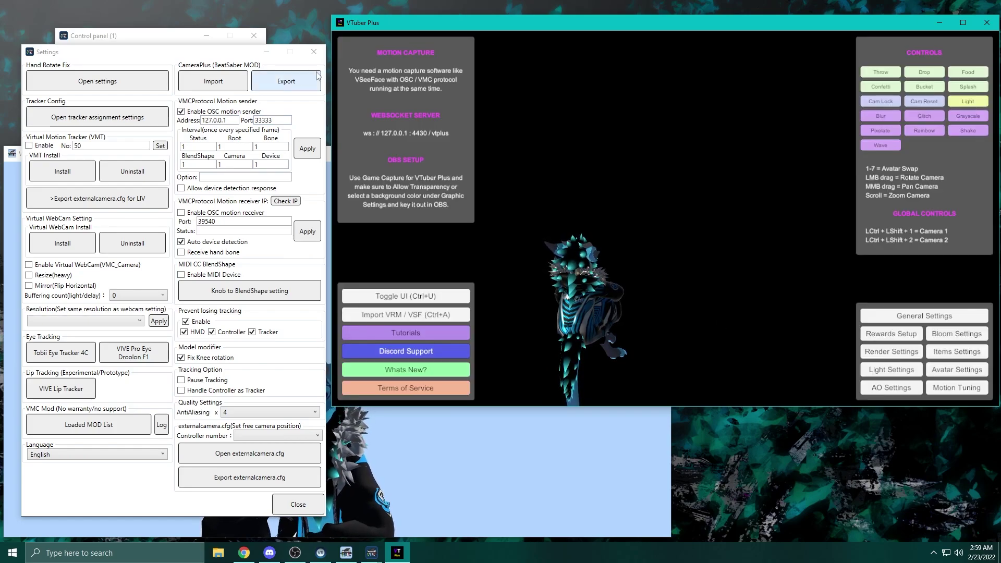
click(315, 53)
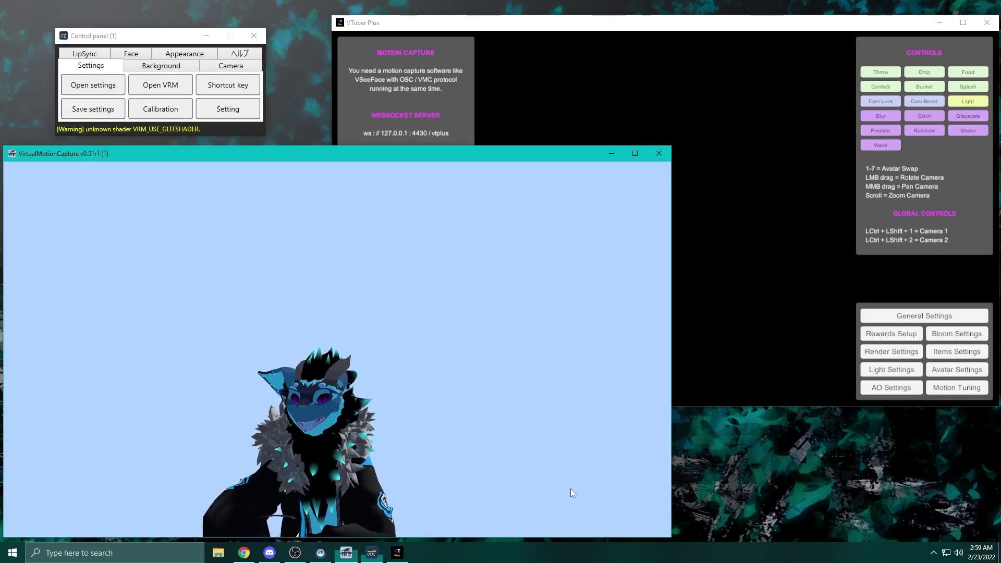
Trigger the Throw, Drop sombrero, Glitch and Rainbow effects on the tracked avatar.
click(620, 104)
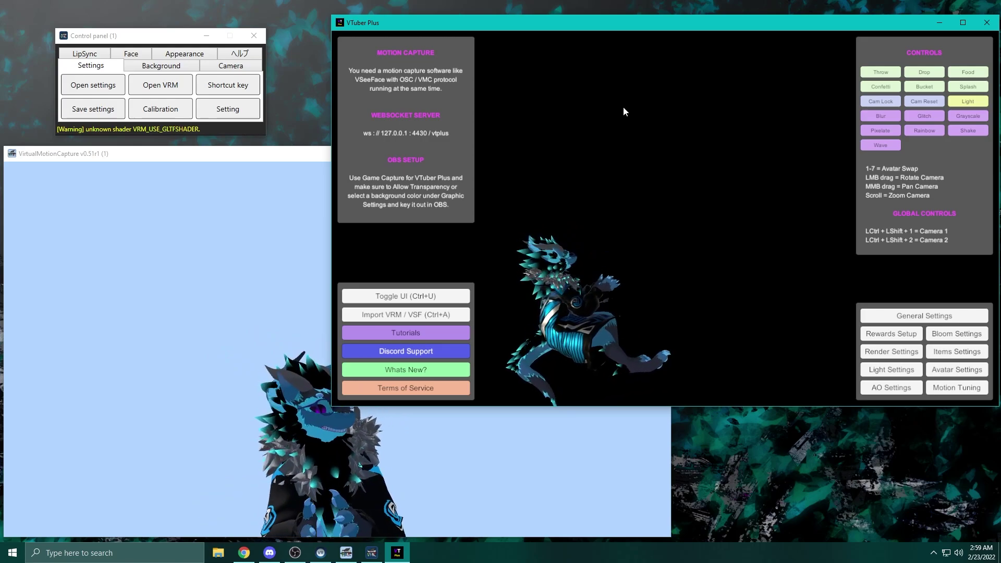
click(880, 74)
click(923, 73)
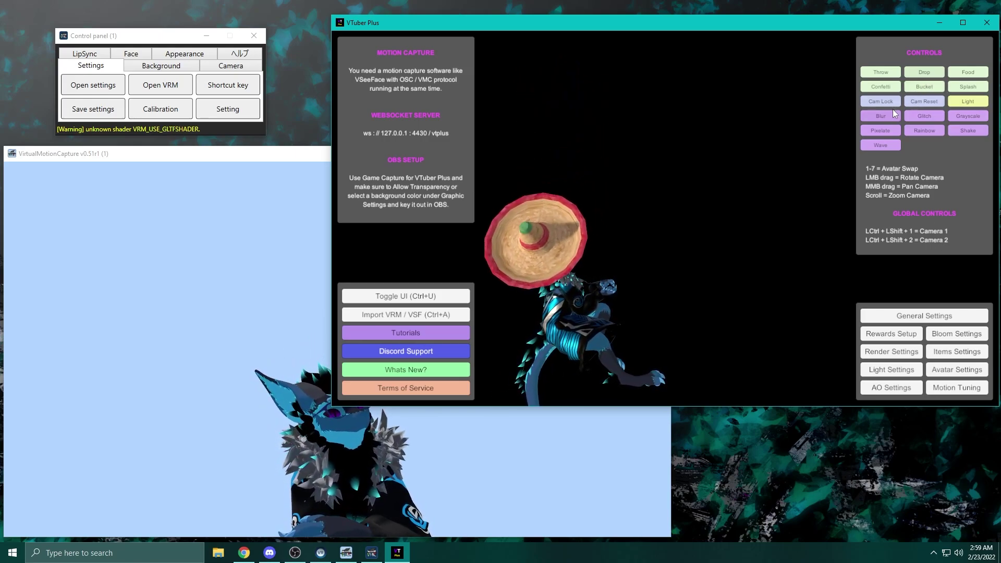
click(925, 118)
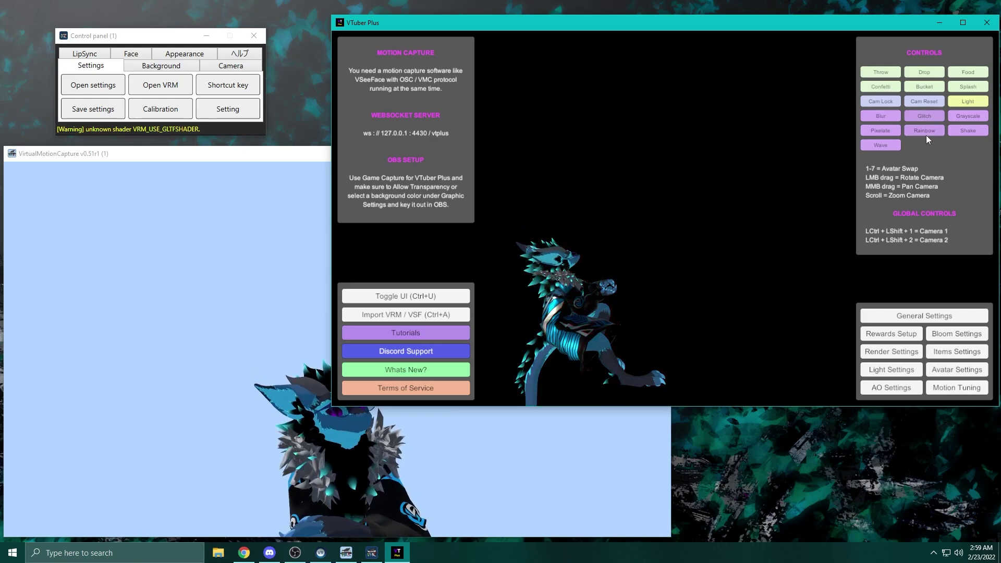
click(926, 131)
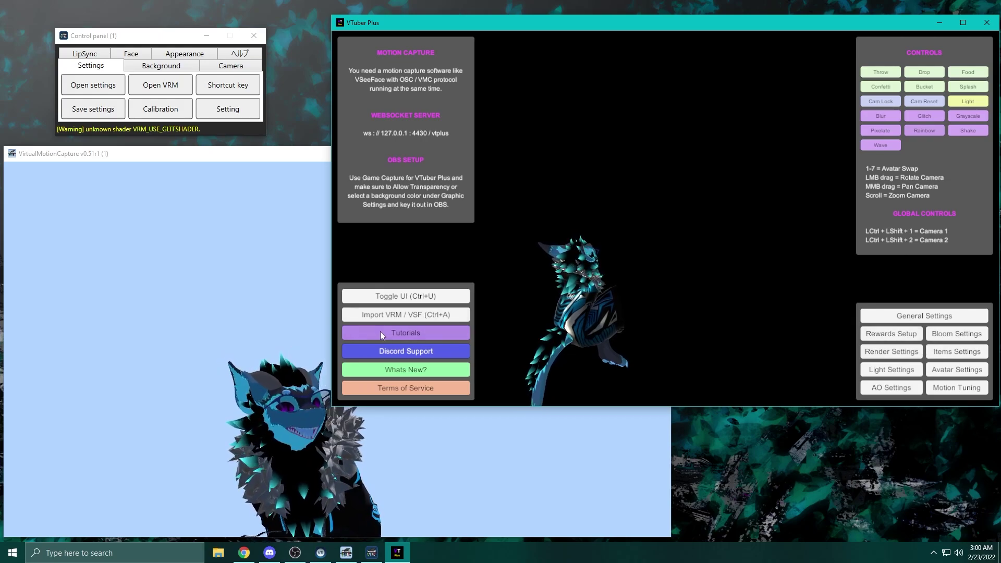
In Avatar Settings, shrink the head collider, slightly enlarge the chest collider, and adjust both collider offsets.
click(962, 374)
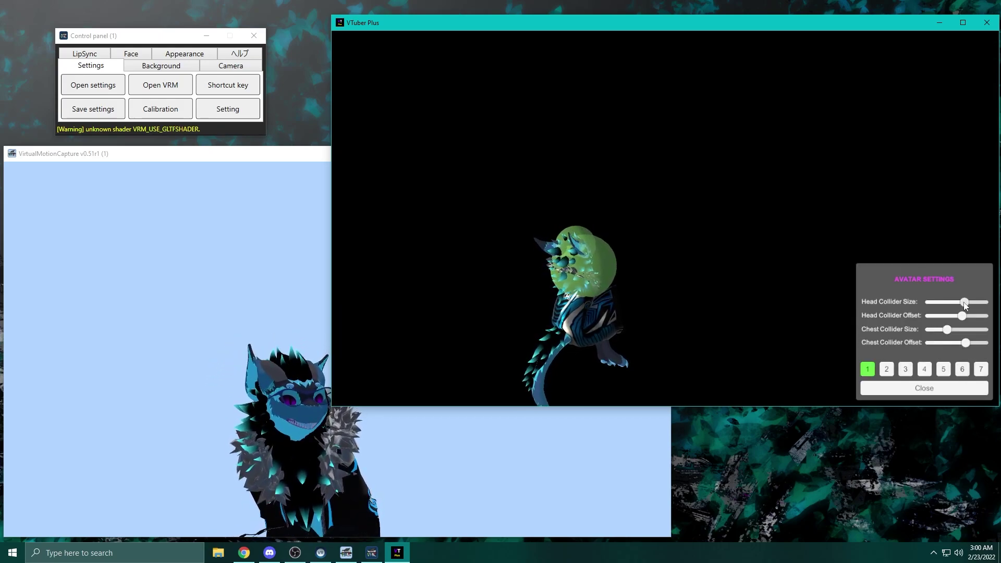
mouse_move(964, 301)
mouse_down()
mouse_move(941, 316)
mouse_move(960, 320)
mouse_up()
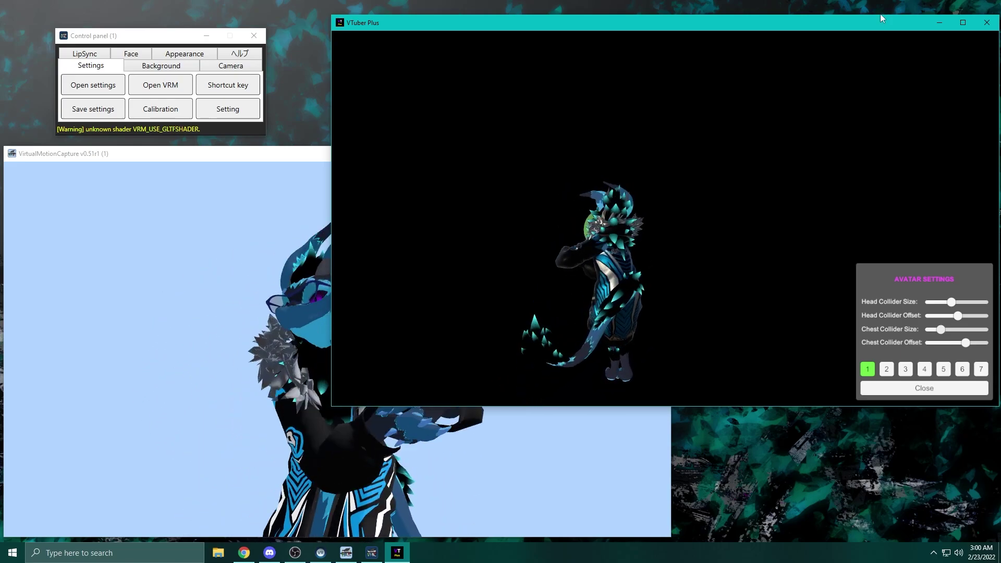
click(946, 330)
drag(965, 342, 957, 342)
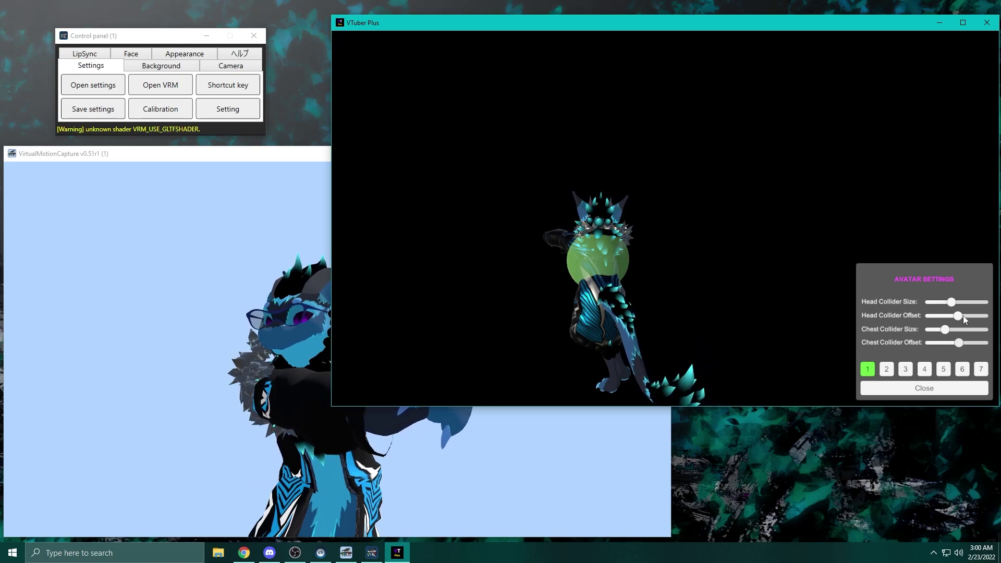
mouse_move(953, 316)
mouse_down()
mouse_move(964, 316)
mouse_move(959, 306)
mouse_up()
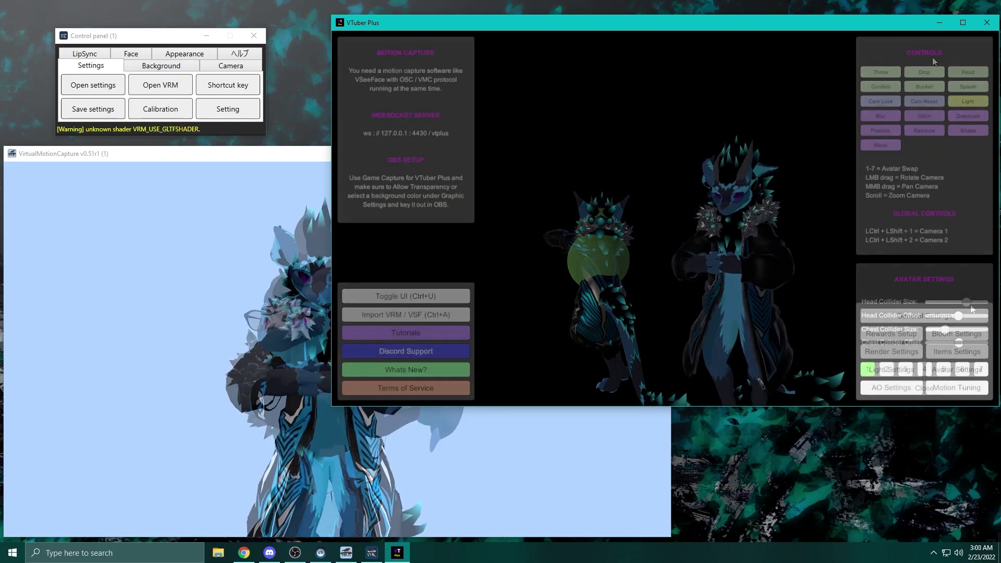